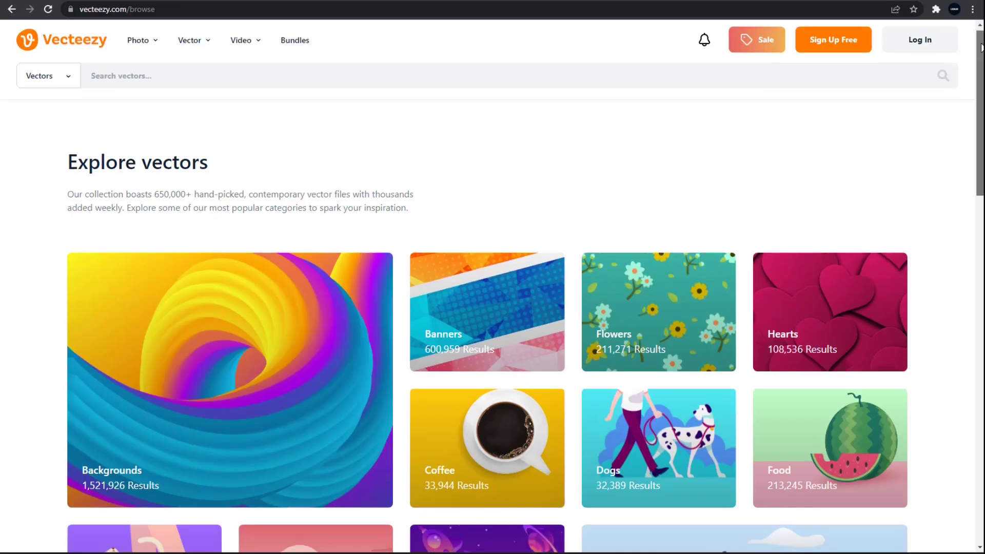
Step: Browse Vecteezy's poster vector results and adjust the colour filter, ending on black
scroll(493, 285, "down", 3)
scroll(492, 286, "down", 9)
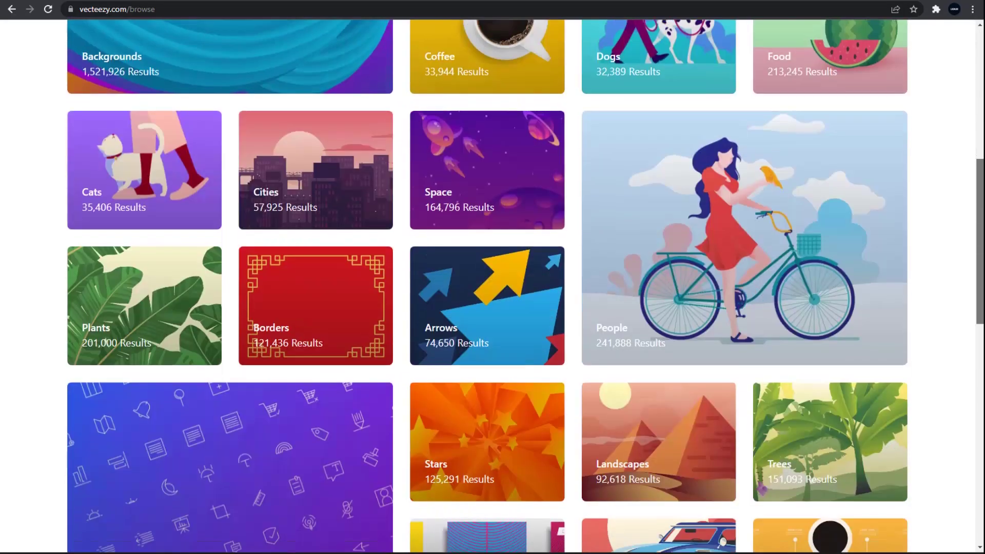
scroll(493, 285, "down", 3)
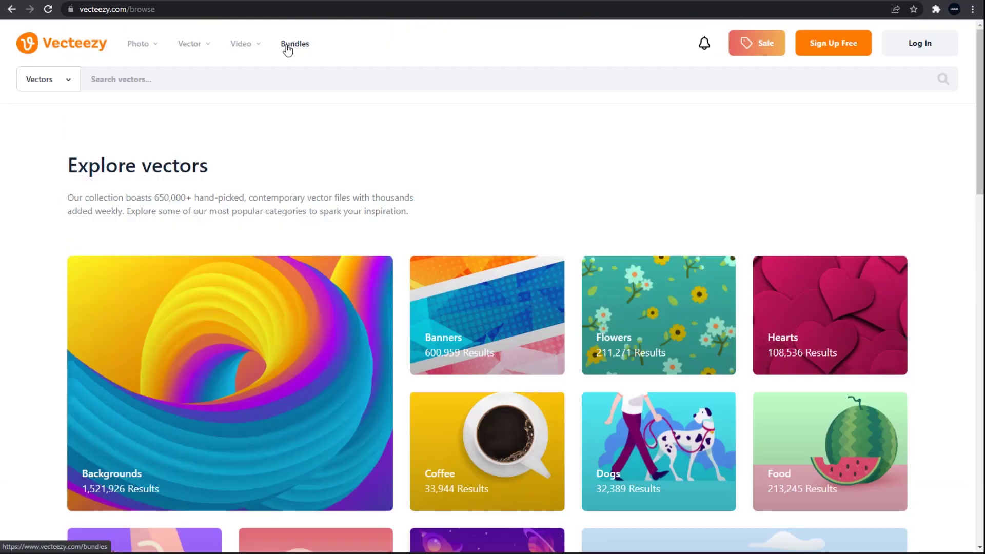
mouse_move(151, 51)
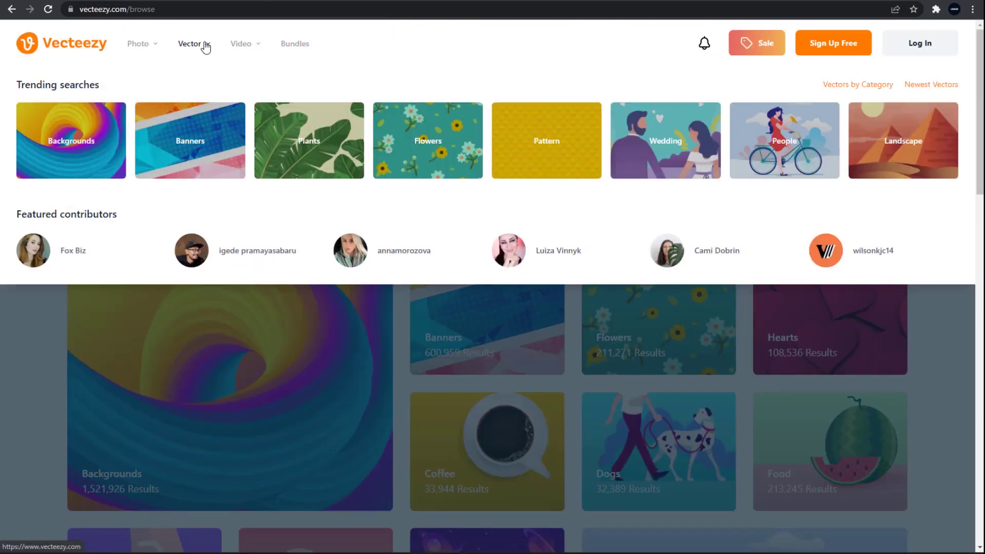
mouse_move(241, 49)
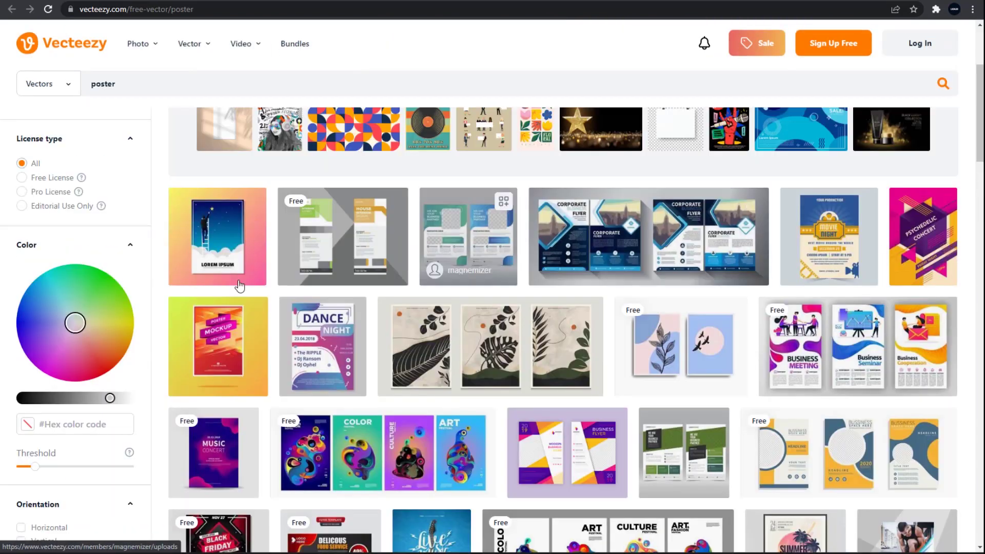
left_click_drag(77, 327, 100, 285)
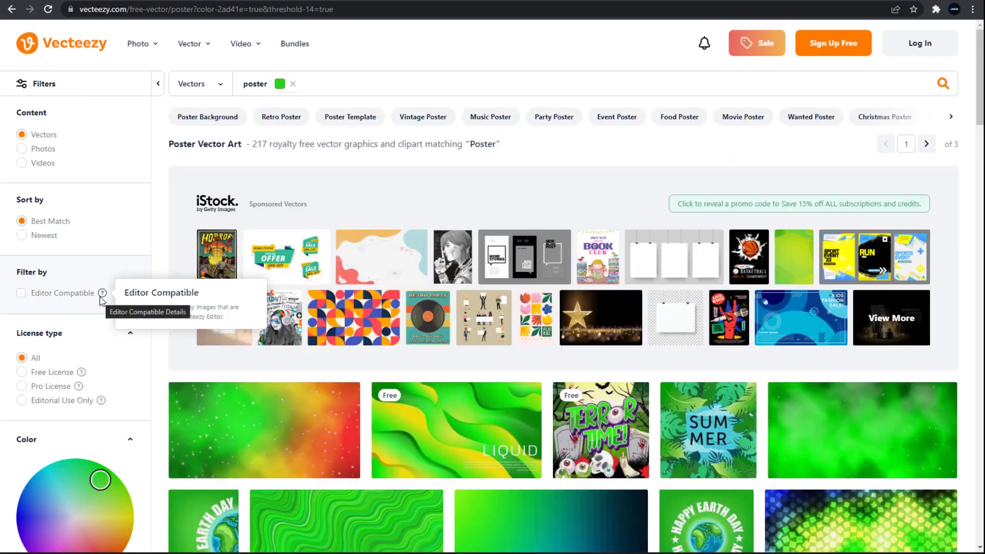
scroll(103, 316, "down", 5)
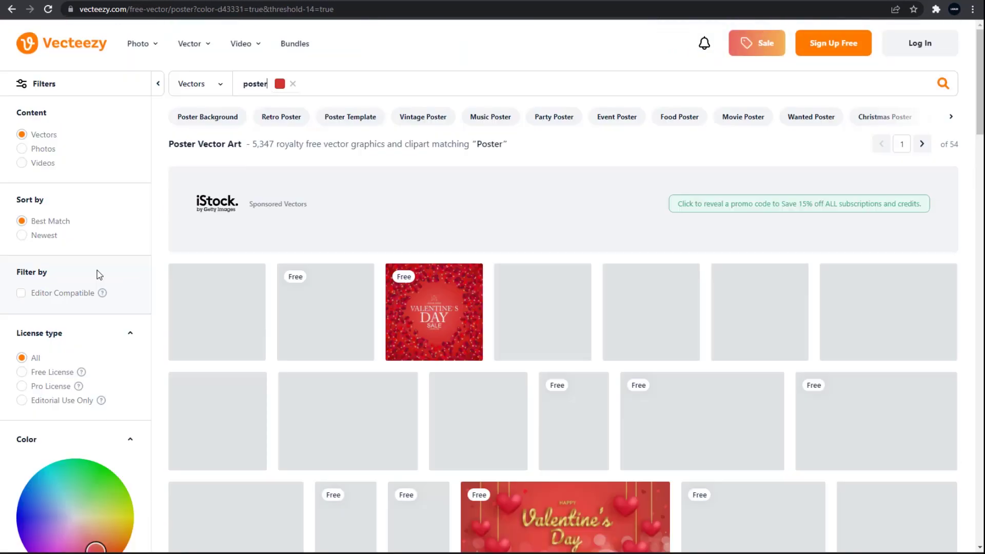
scroll(119, 305, "down", 7)
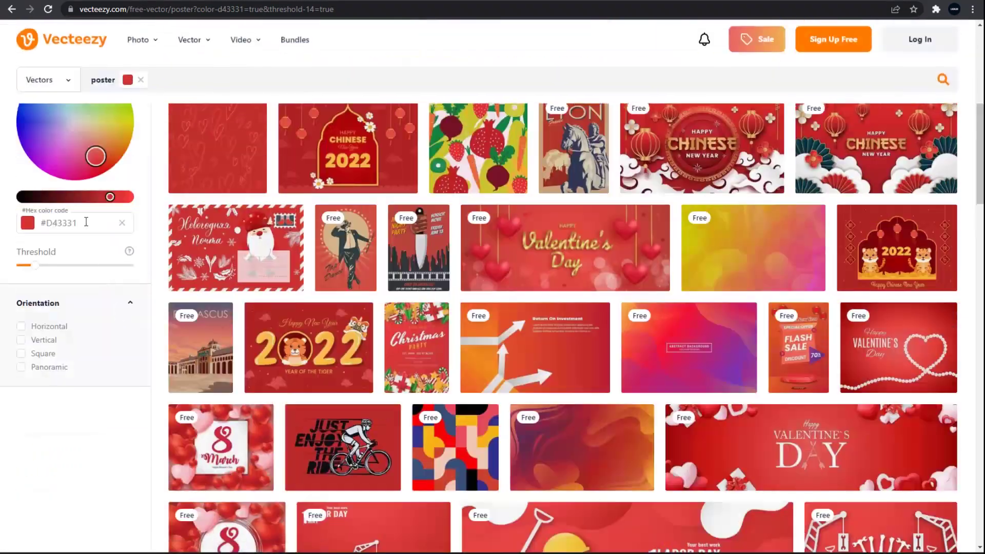
left_click_drag(110, 197, 19, 197)
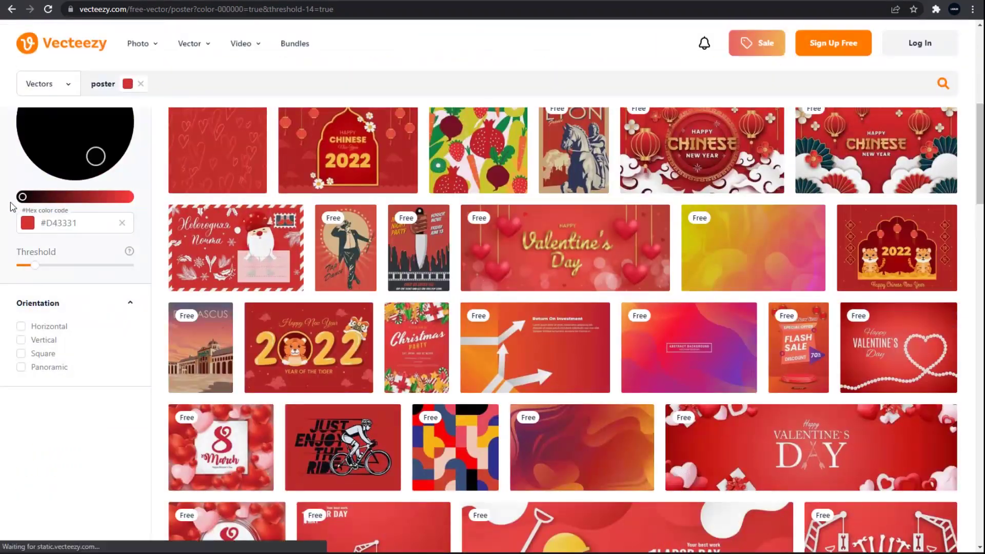
scroll(528, 176, "down", 8)
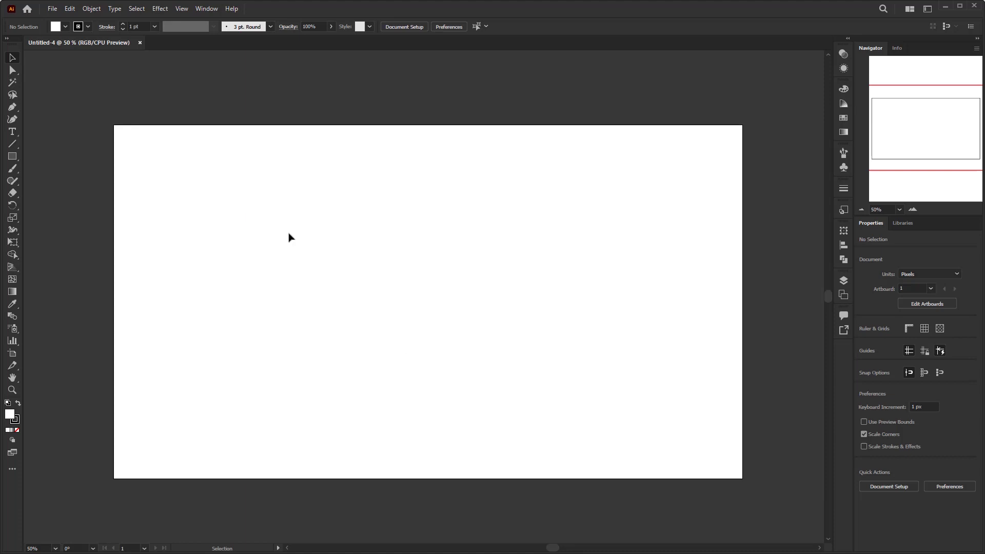
Step: Draw a 1920×1080 px rectangle covering the whole artboard
left_click(13, 156)
left_click(60, 160)
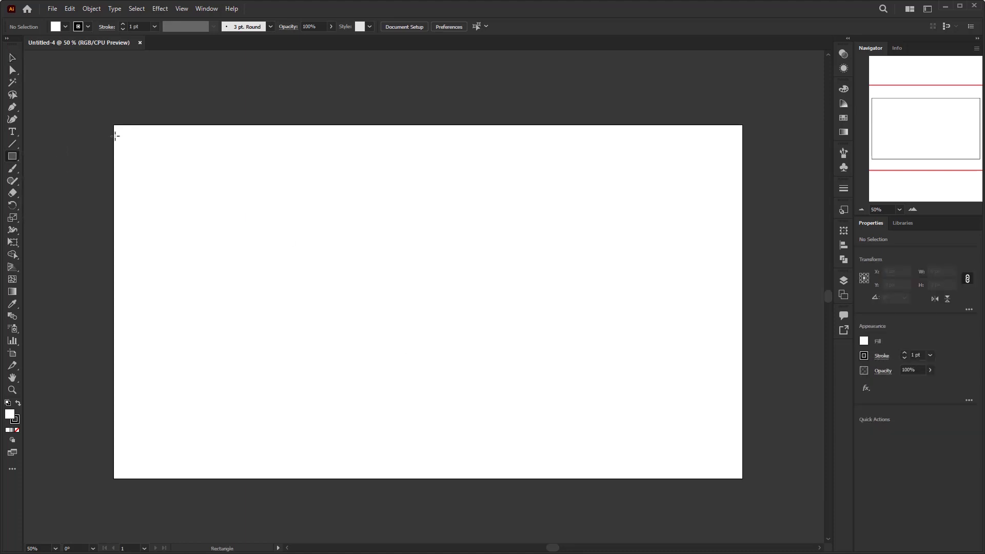
left_click_drag(114, 125, 742, 478)
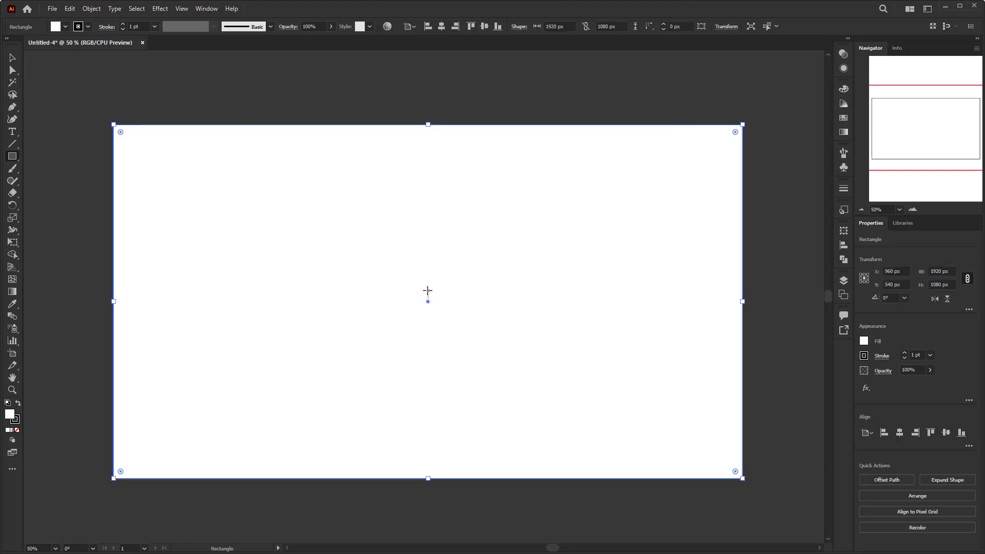
Step: Paste the navy, magenta and cyan colour swatches above the artboard
key("ctrl+shift+v")
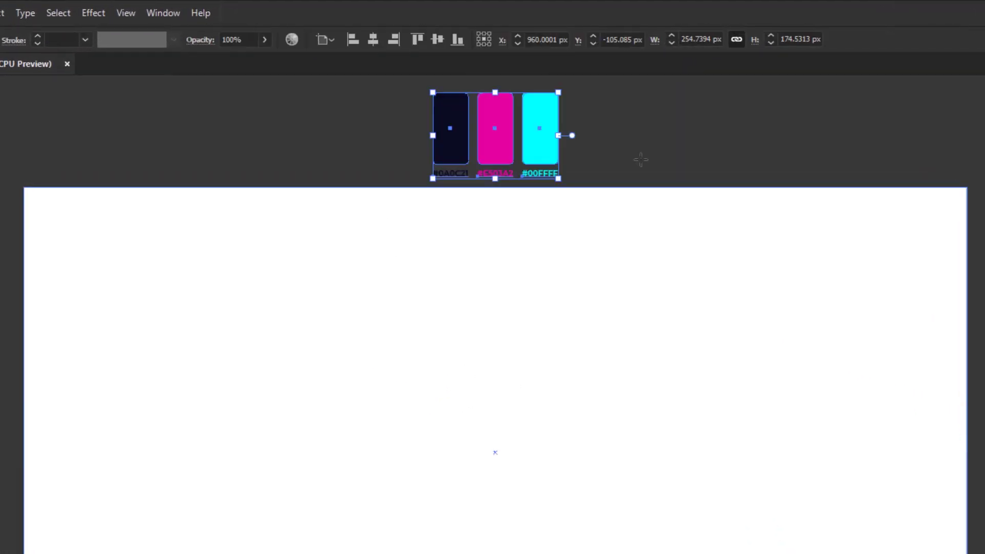
key("v")
left_click(583, 155)
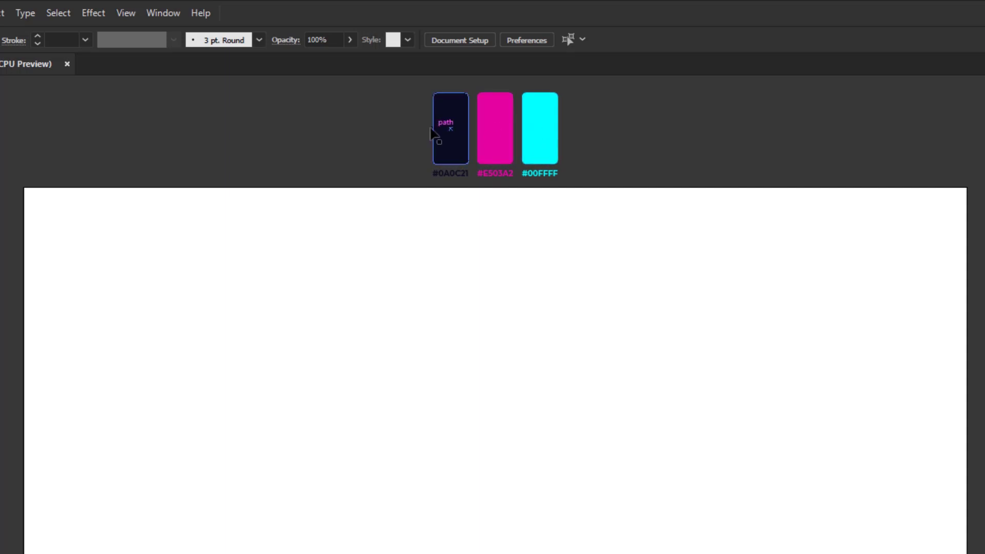
Step: Fill the background rectangle with the dark navy #0A0C21 swatch using the Eyedropper
left_click(447, 140)
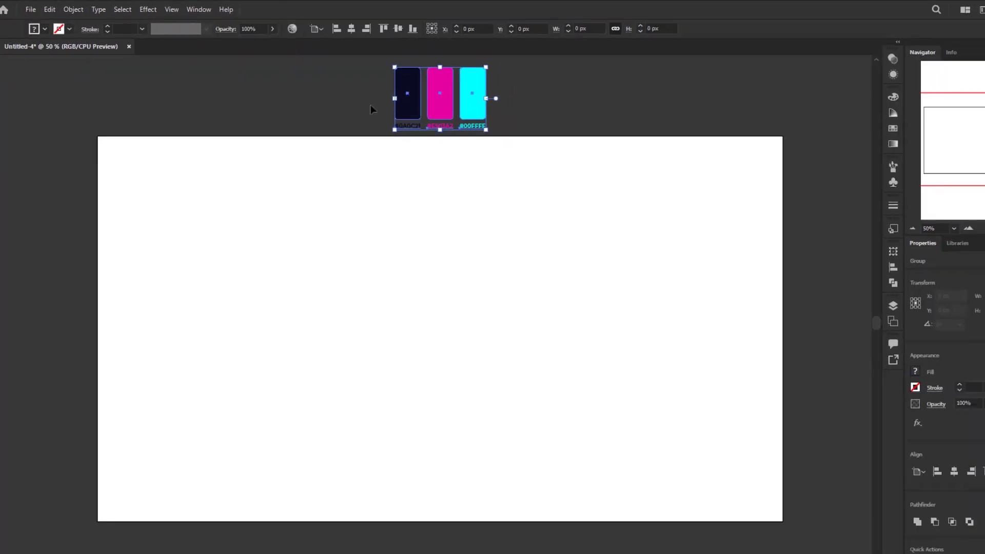
left_click(361, 179)
left_click(344, 152)
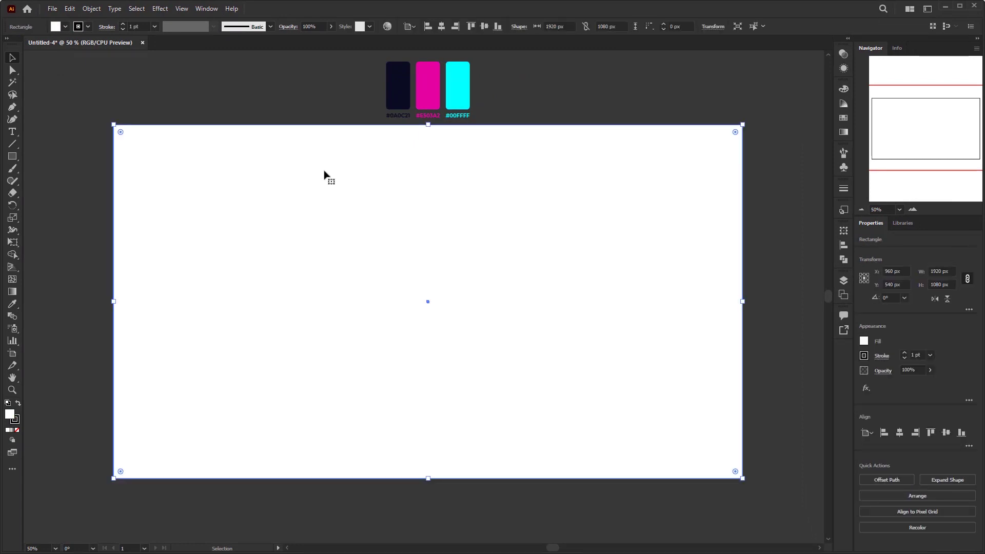
left_click(13, 305)
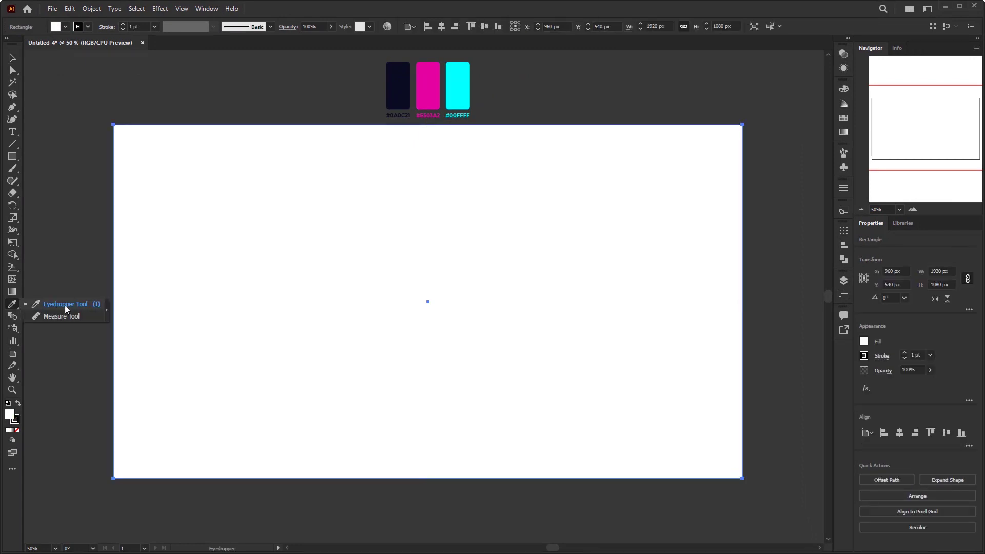
left_click(58, 305)
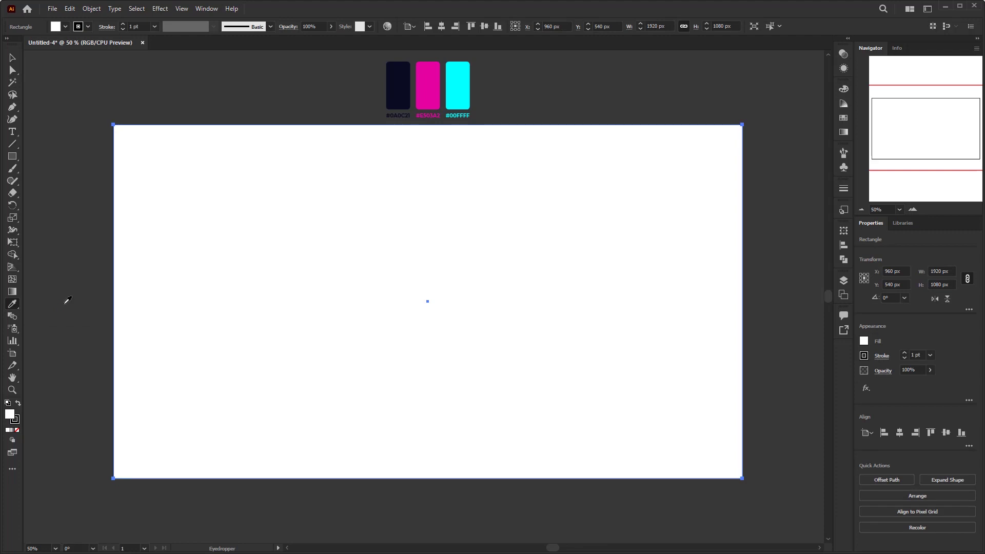
left_click(397, 85)
key("v")
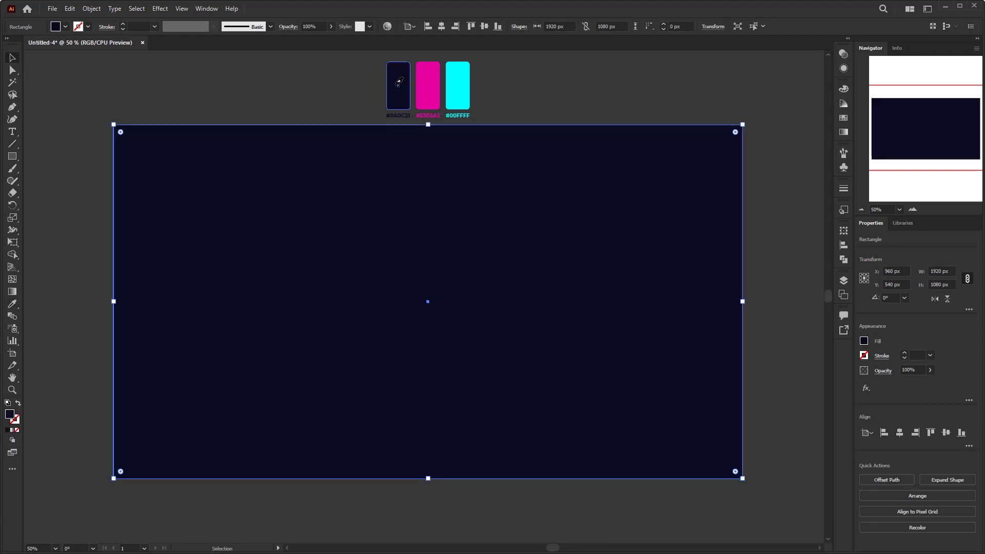
Step: Lock the navy background rectangle with Object > Lock > Selection
left_click(359, 100)
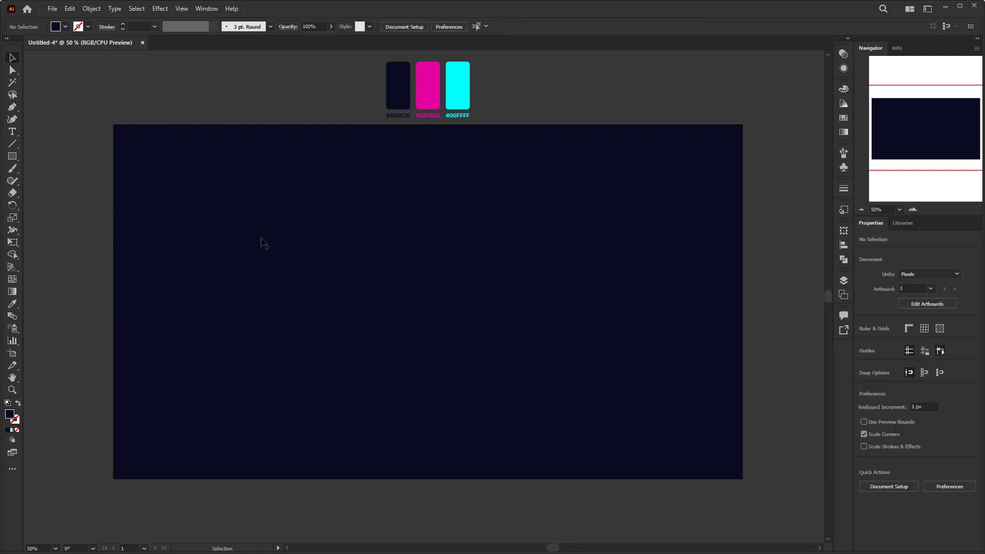
left_click(366, 239)
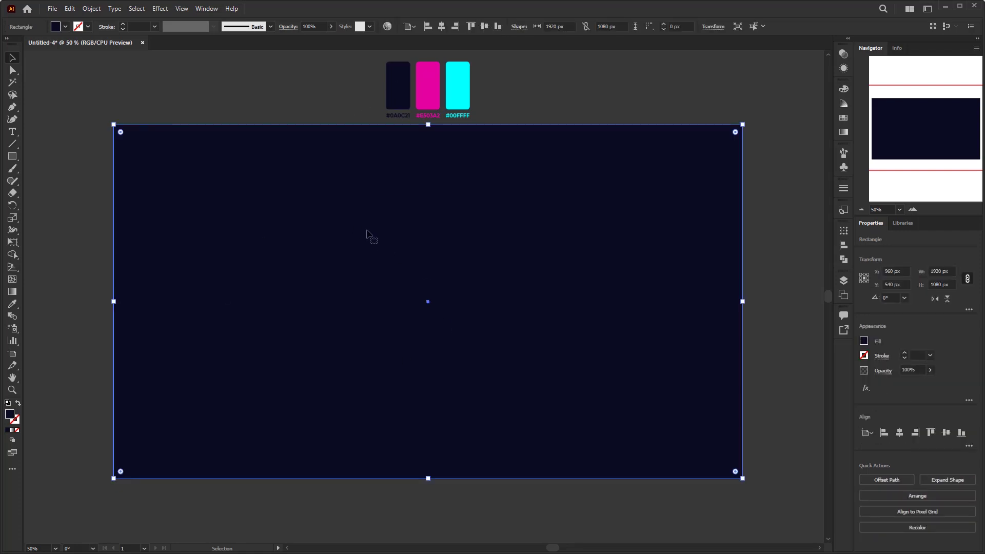
left_click(92, 8)
mouse_move(131, 82)
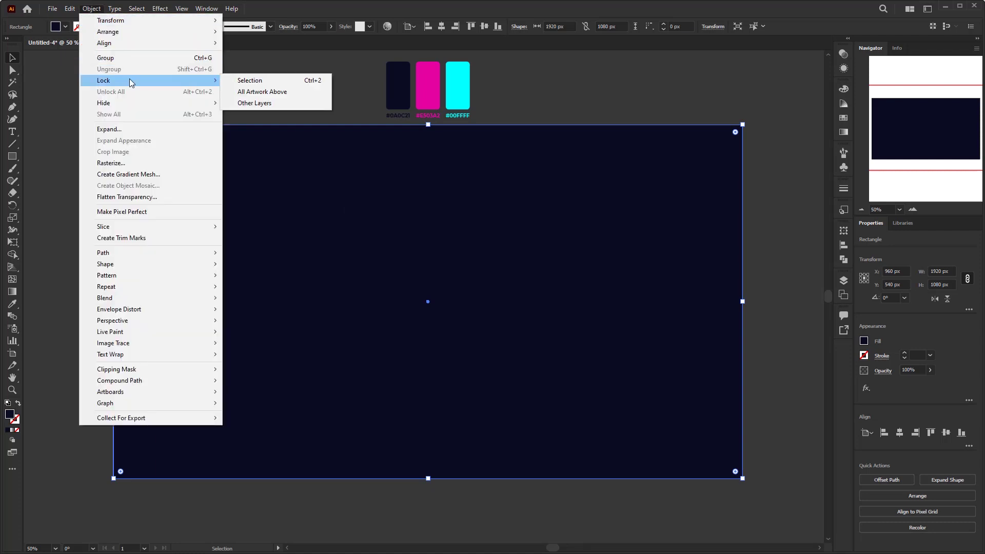
left_click(269, 81)
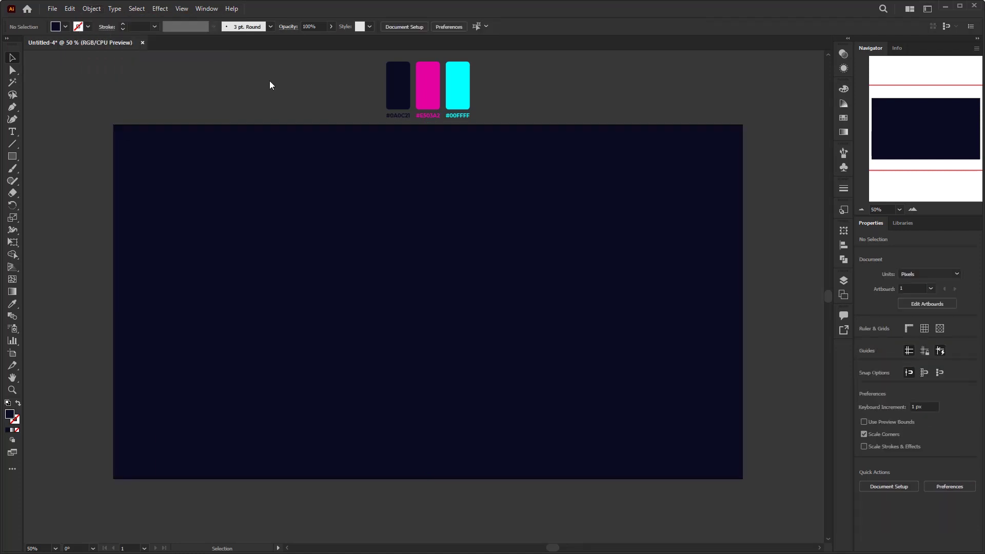
Step: Marquee-drag across the artboard to confirm the background no longer gets selected
left_click_drag(332, 192, 591, 358)
left_click_drag(591, 246, 380, 313)
left_click_drag(282, 240, 495, 407)
left_click_drag(422, 251, 431, 307)
Step: Add the LADALIDI text and set its font to Montserrat ExtraBold
left_click(12, 132)
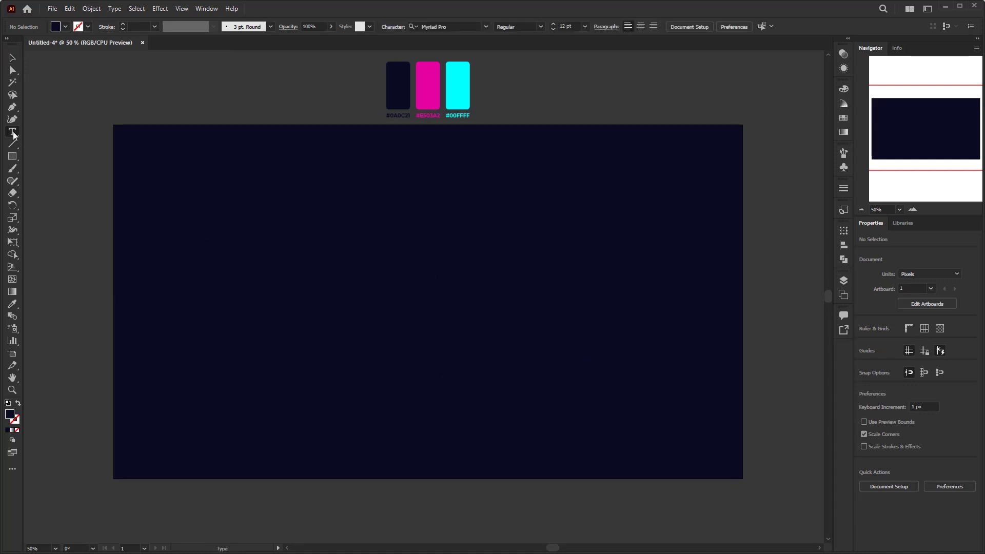
left_click(419, 289)
key("BackSpace")
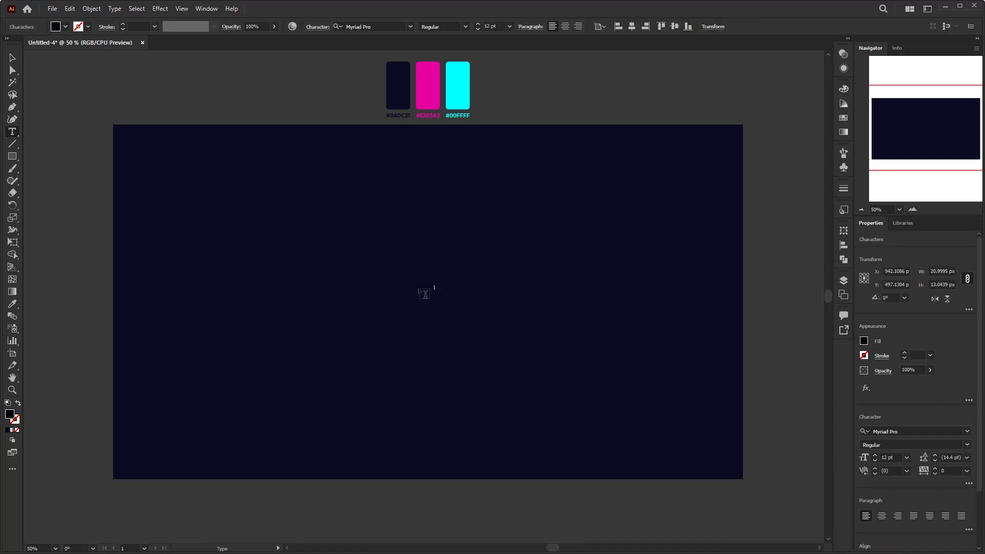
left_click(12, 58)
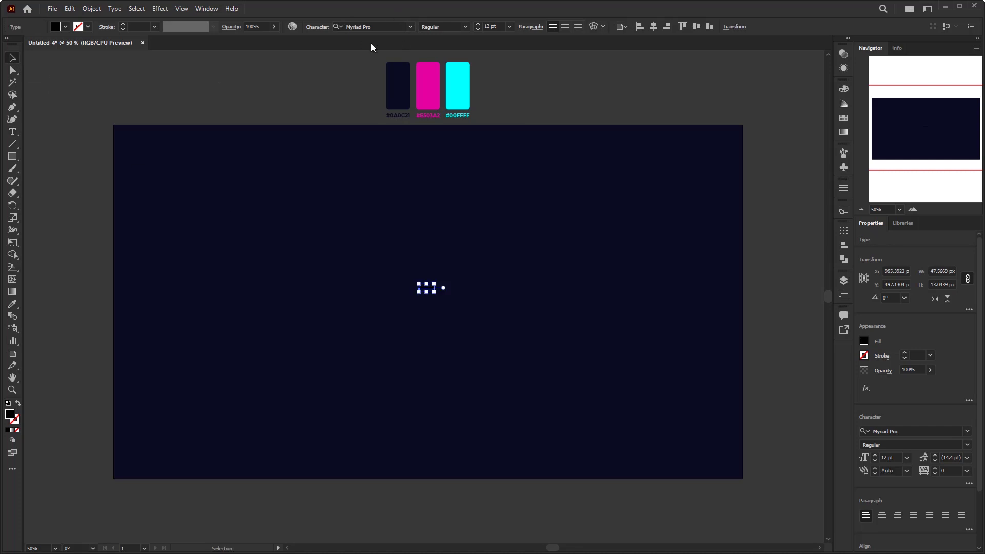
left_click(394, 25)
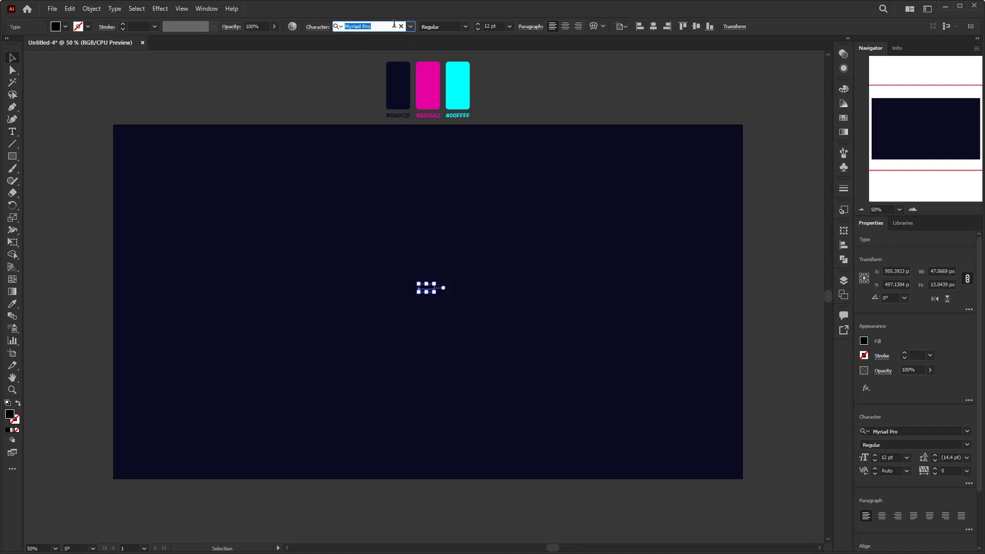
type("MONT")
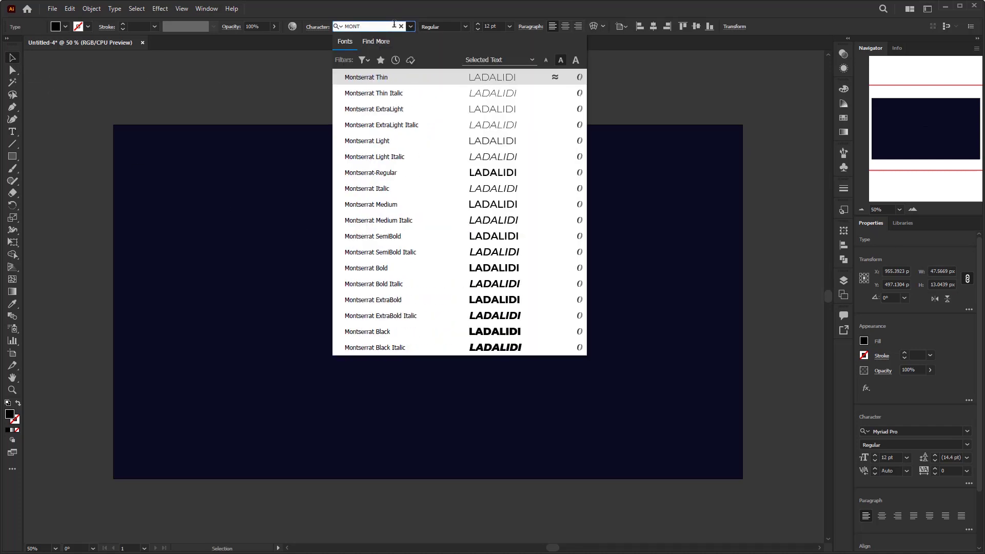
left_click(425, 300)
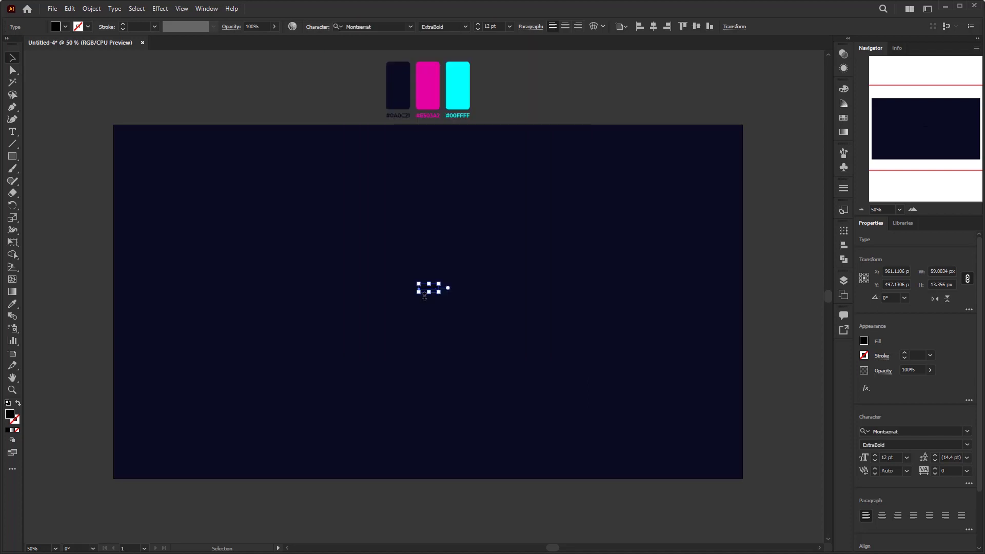
Step: Set the text to 250 pt and centre it horizontally and vertically on the artboard
left_click(501, 26)
type("250")
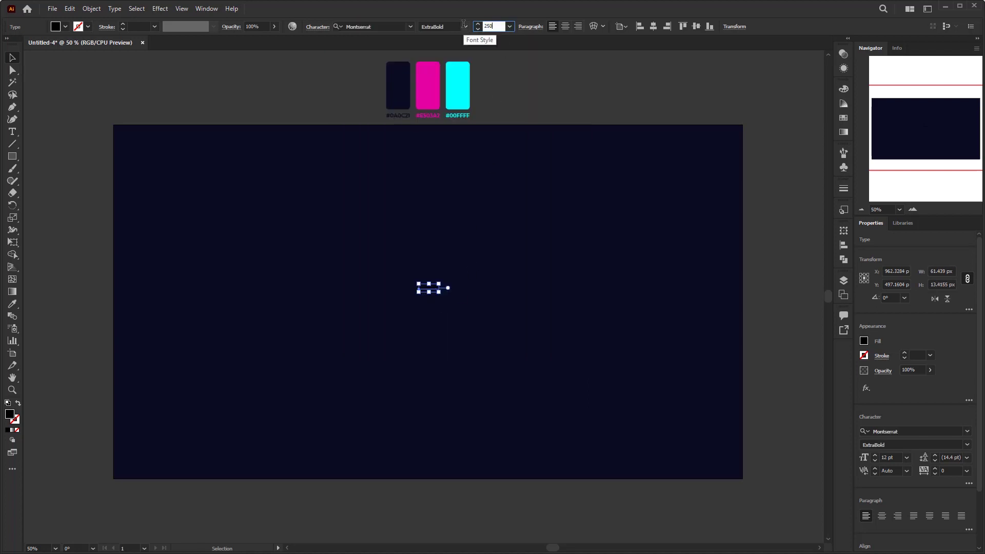
key("Return")
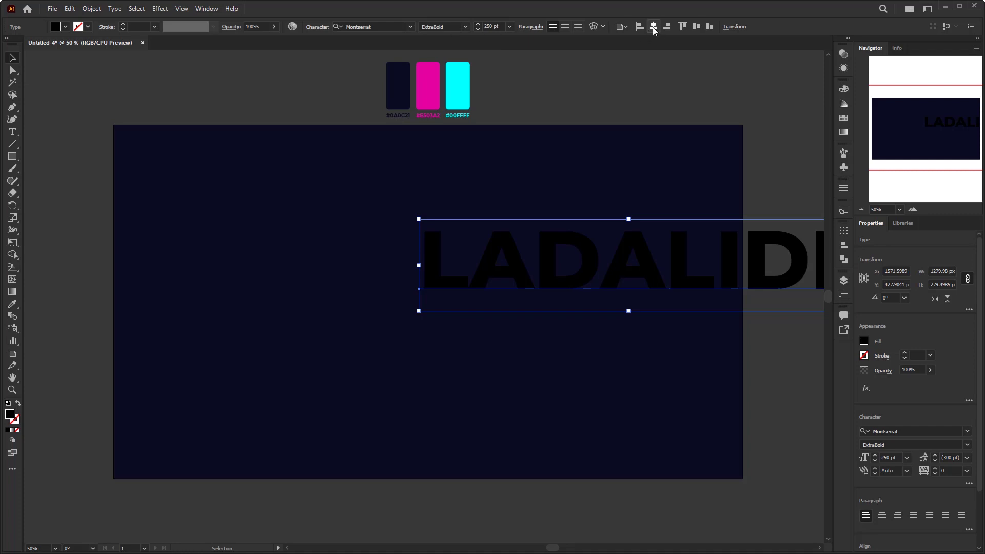
left_click(654, 27)
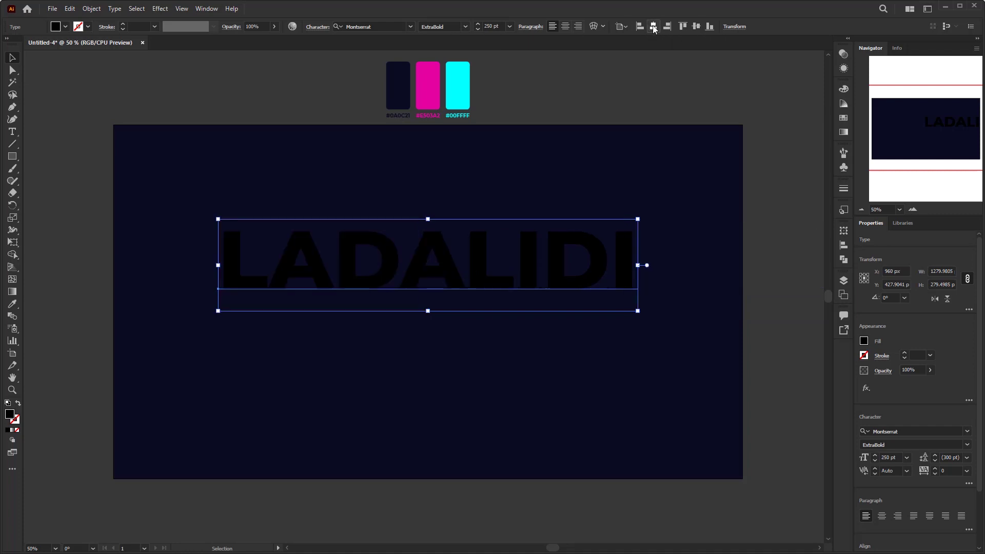
left_click(700, 26)
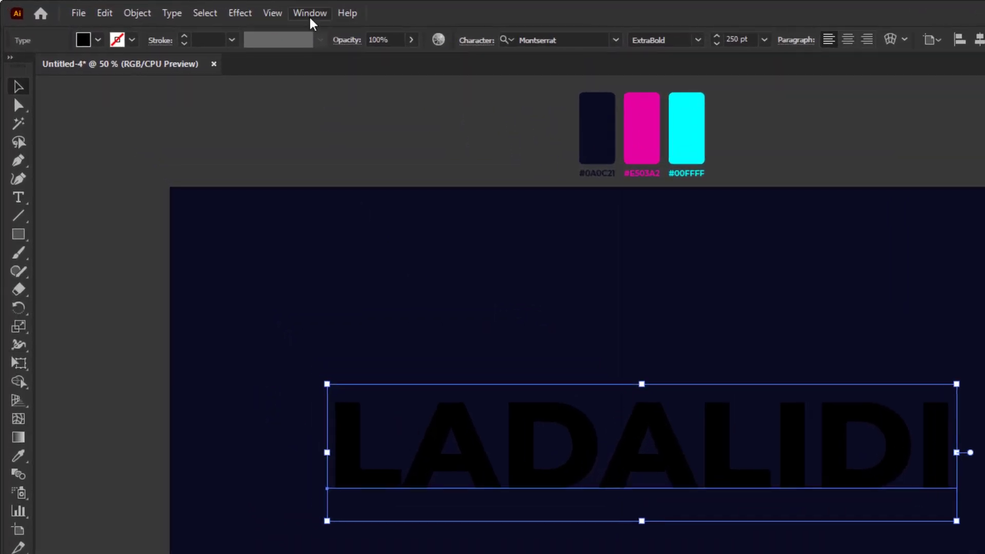
left_click(291, 12)
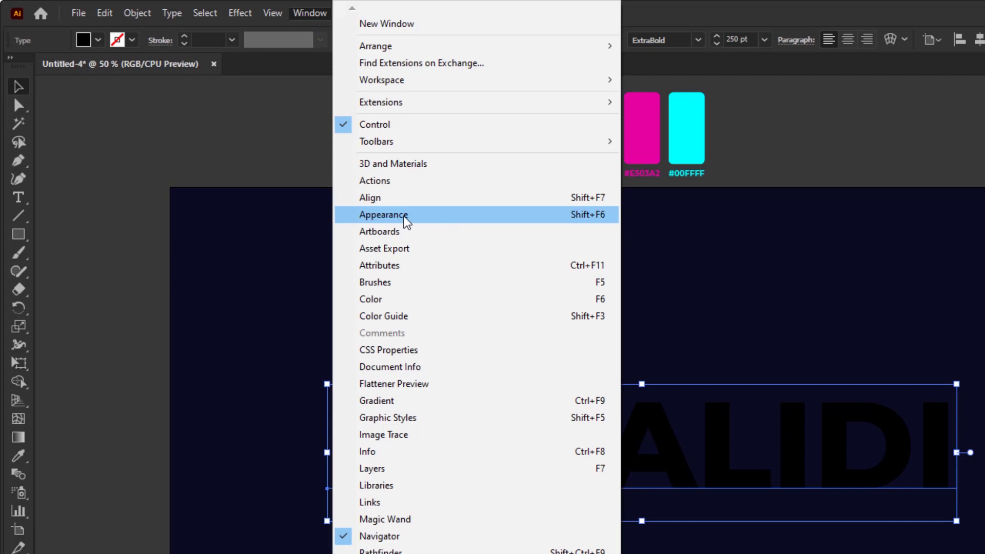
Step: In the Appearance panel, set the characters' fill to [None] and add a new object-level fill
left_click(441, 215)
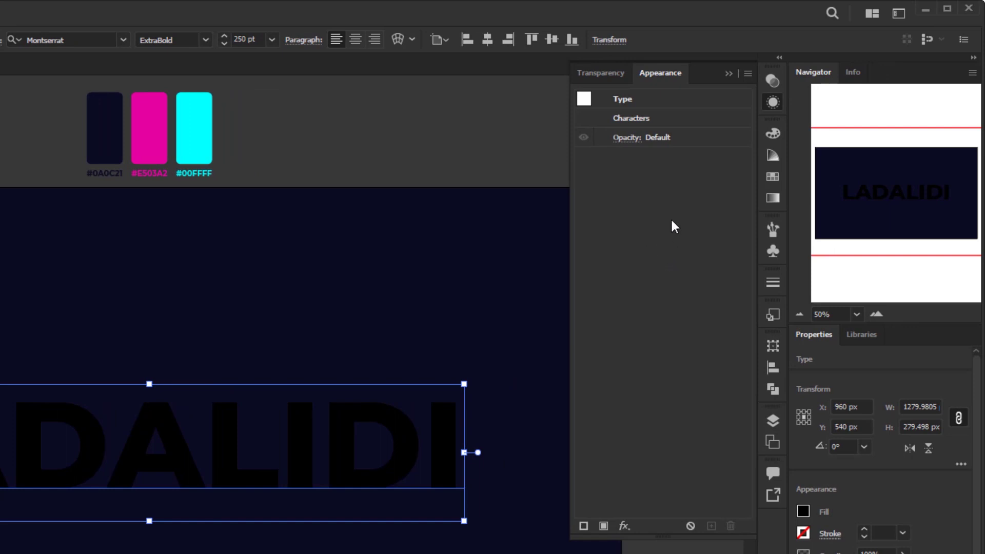
double_click(654, 116)
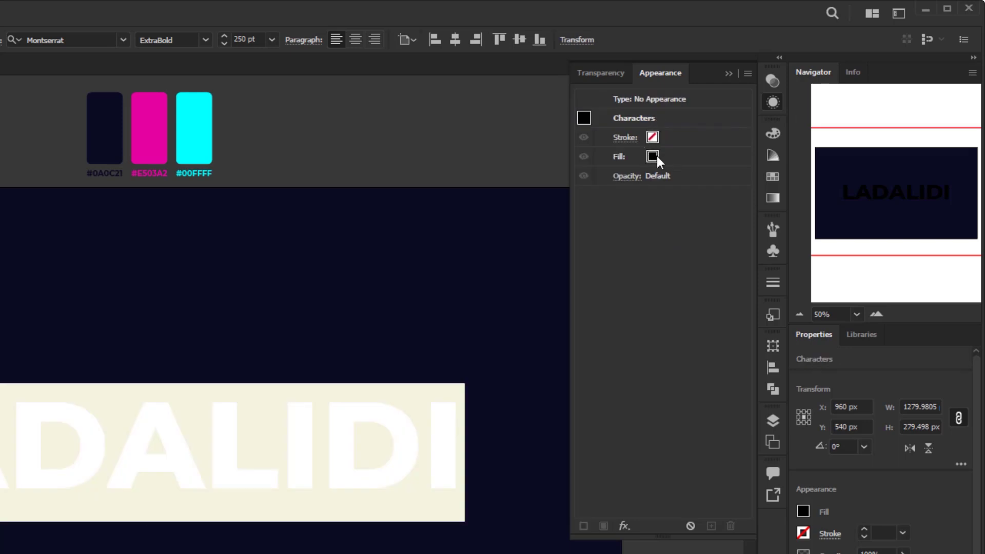
left_click(687, 155)
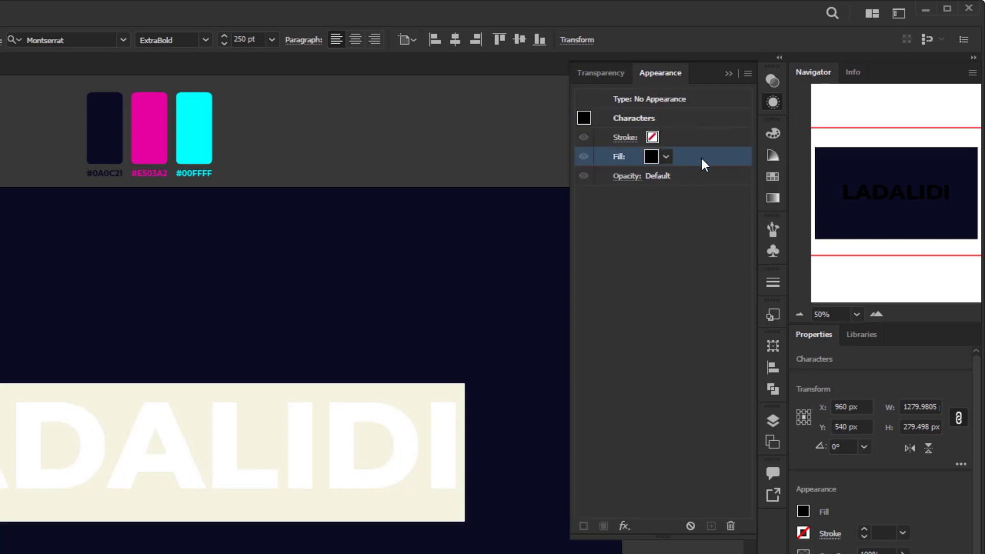
left_click(666, 156)
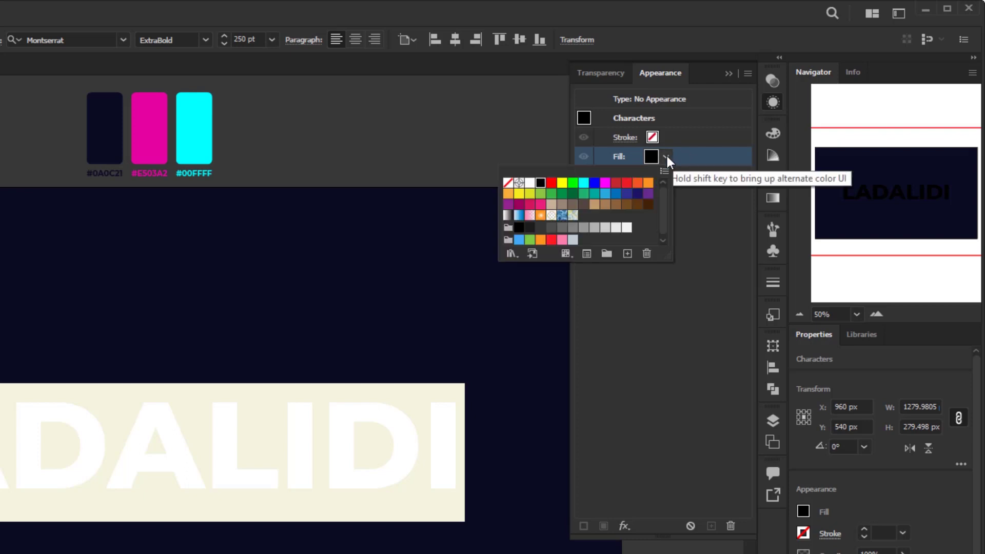
left_click(507, 184)
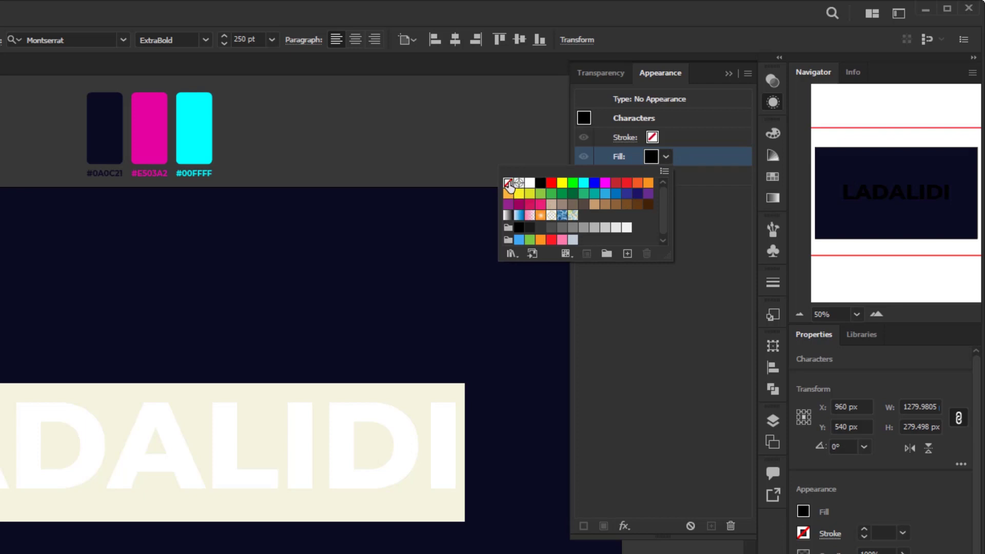
left_click(680, 237)
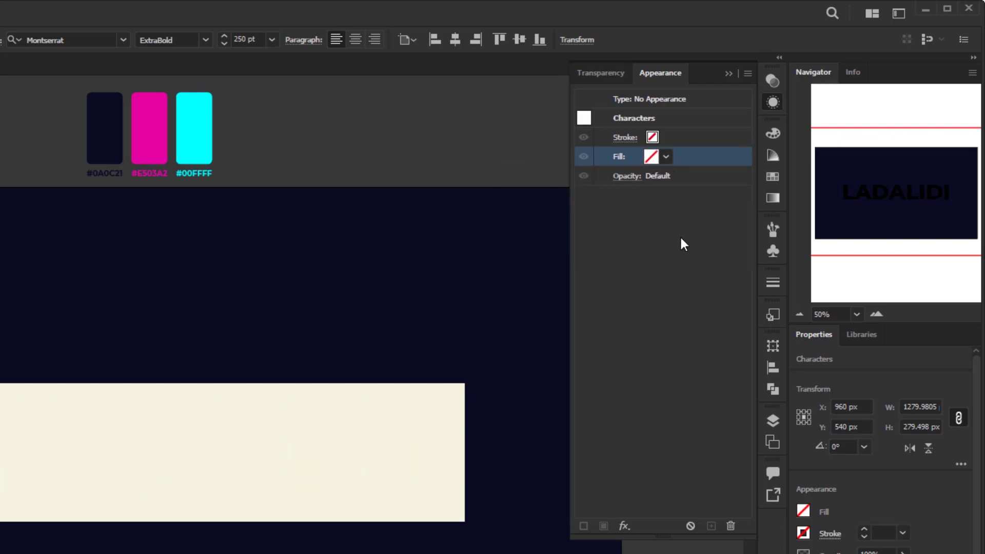
left_click(663, 100)
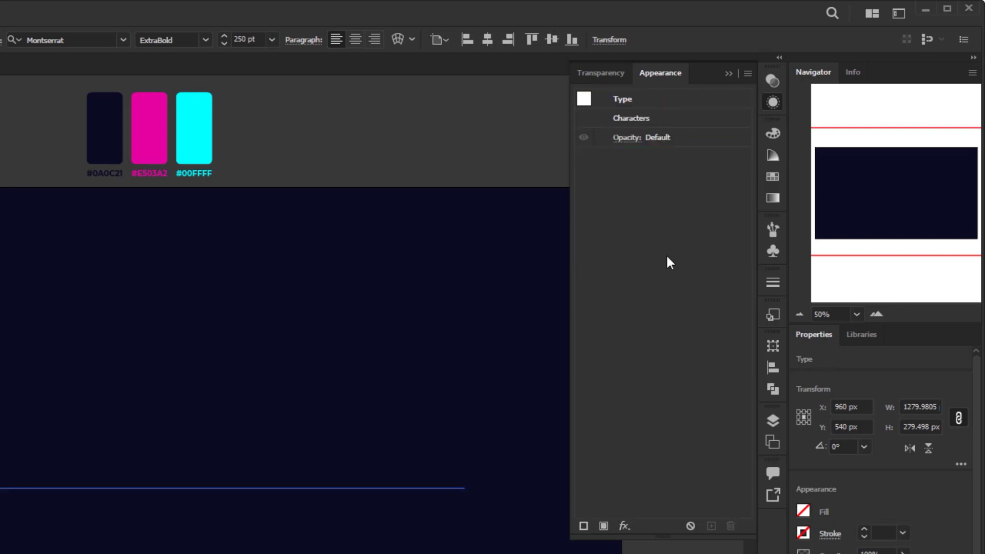
key("v")
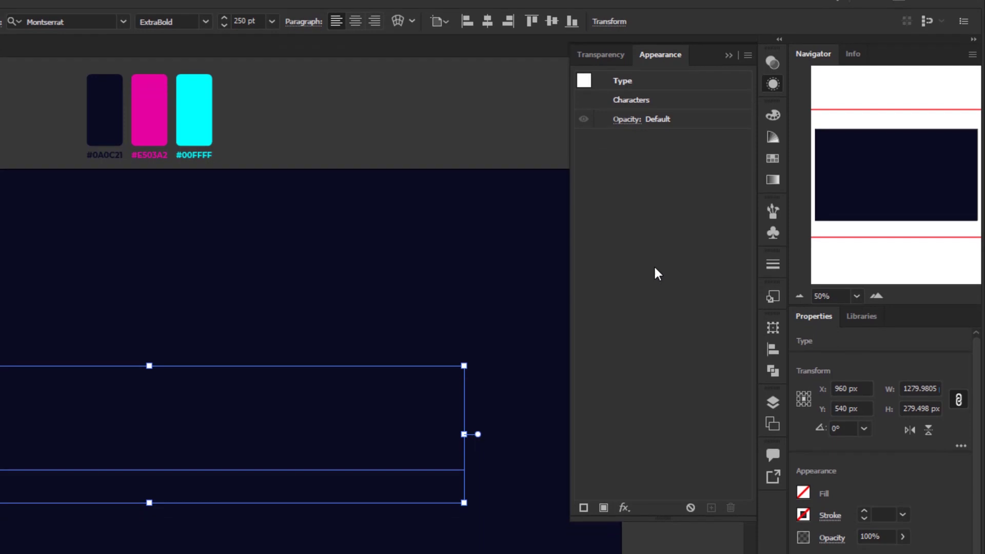
left_click(602, 502)
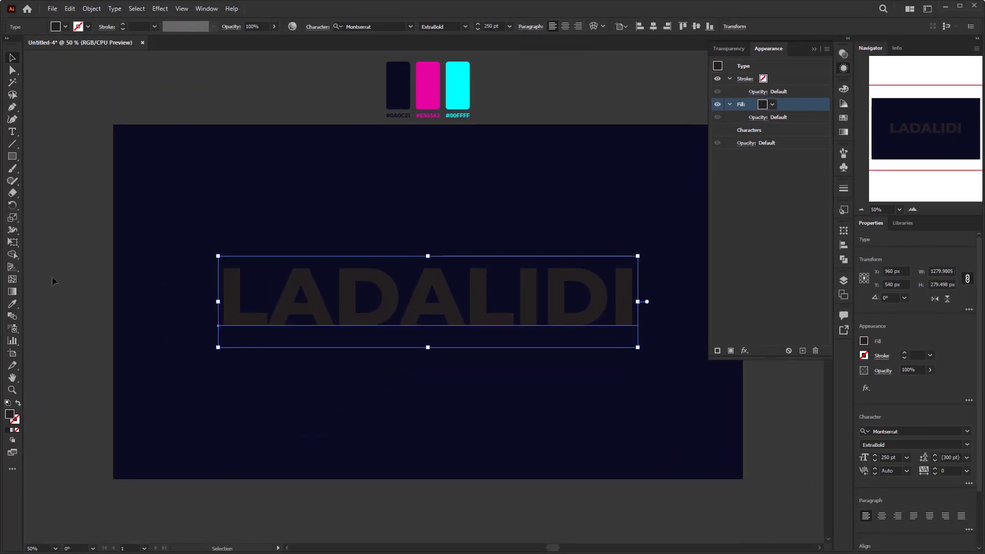
Step: Fill LADALIDI with cyan #00FFFF sampled from the swatch with the Eyedropper
left_click(15, 304)
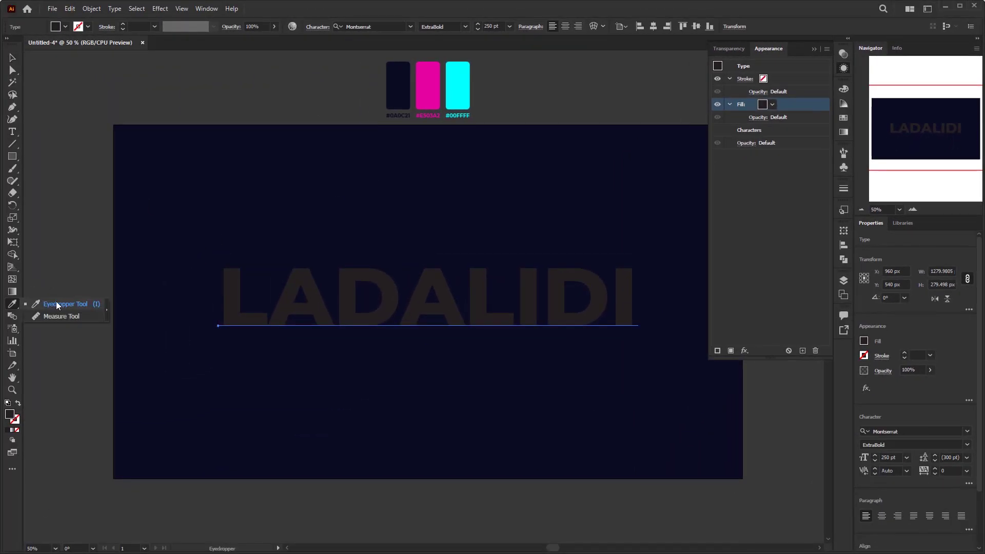
left_click(55, 304)
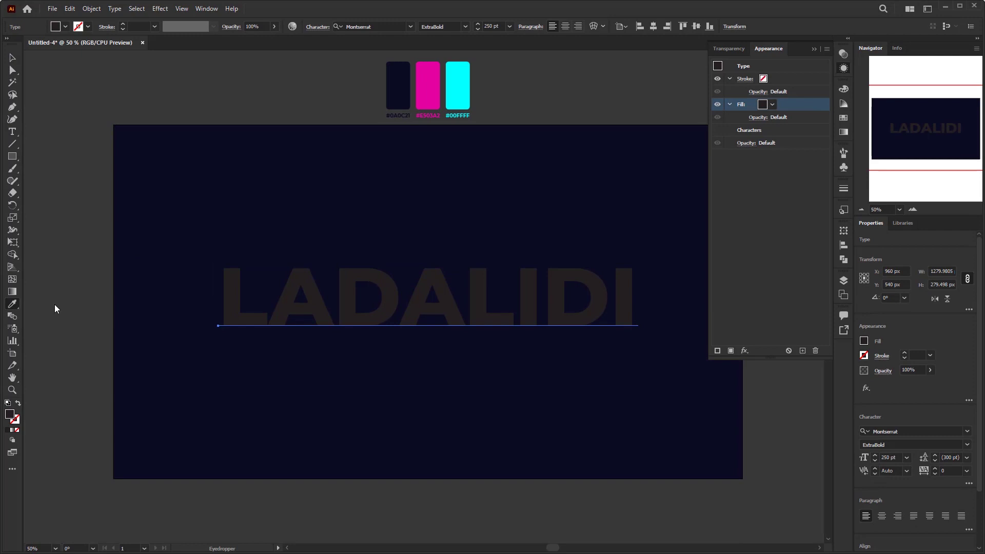
left_click(460, 83)
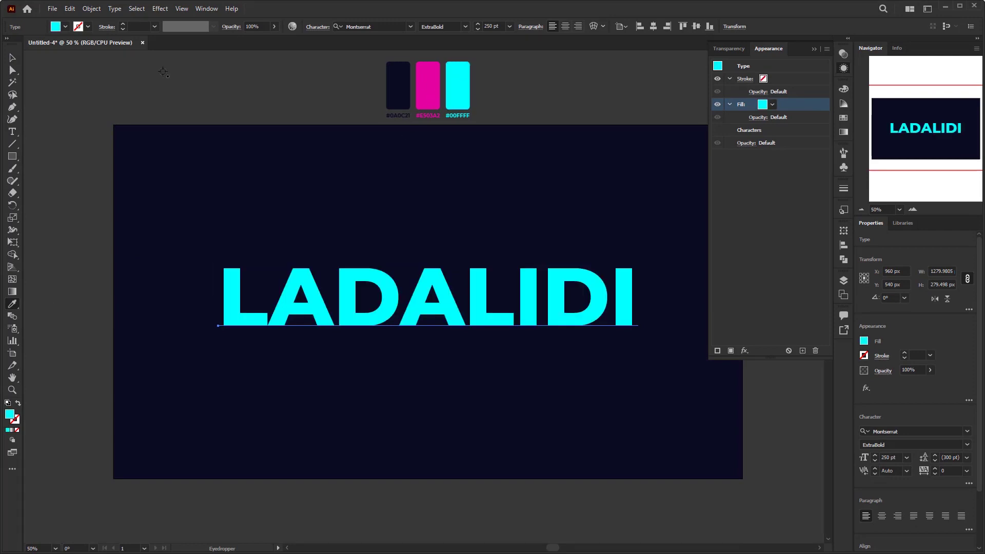
left_click(15, 60)
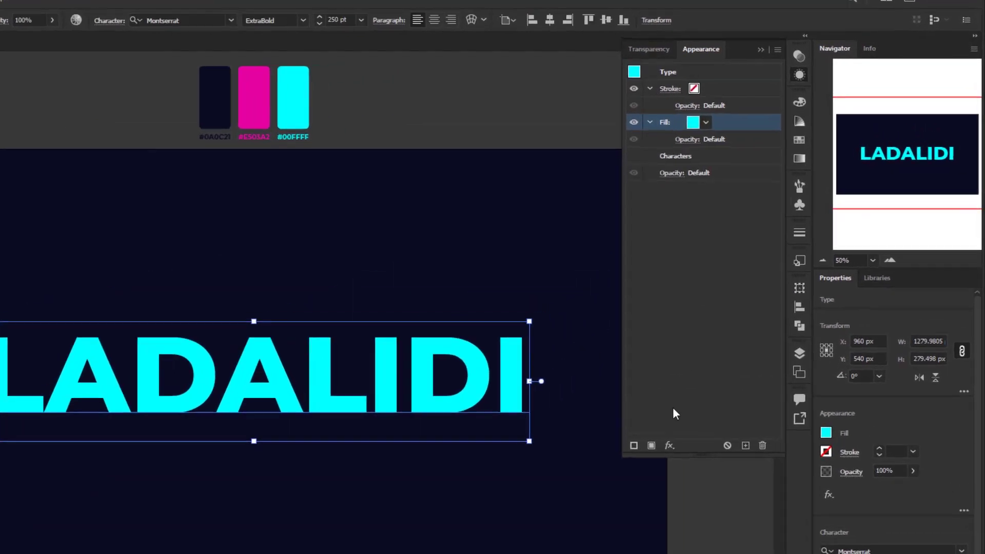
Step: Add a Distort & Transform > Transform effect to the cyan fill
left_click(745, 351)
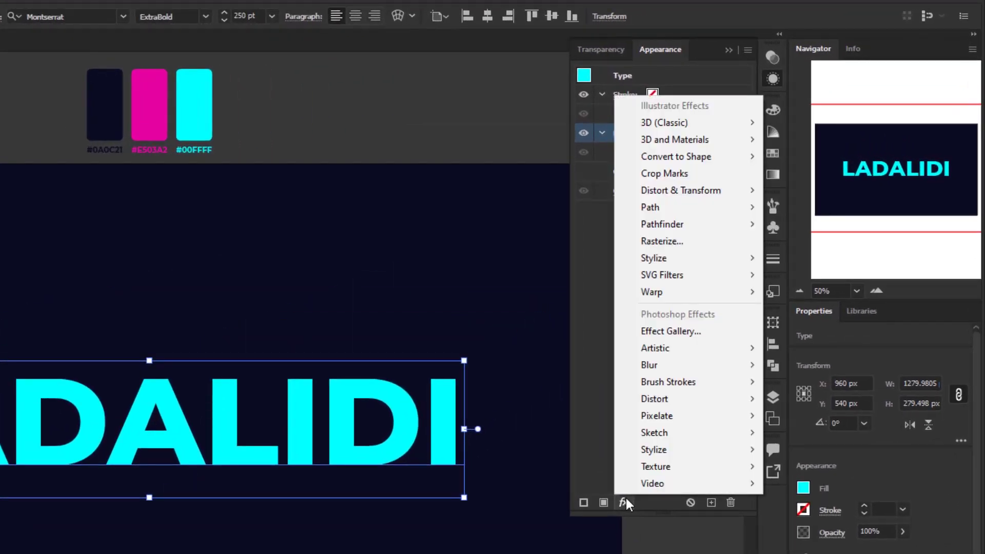
mouse_move(693, 193)
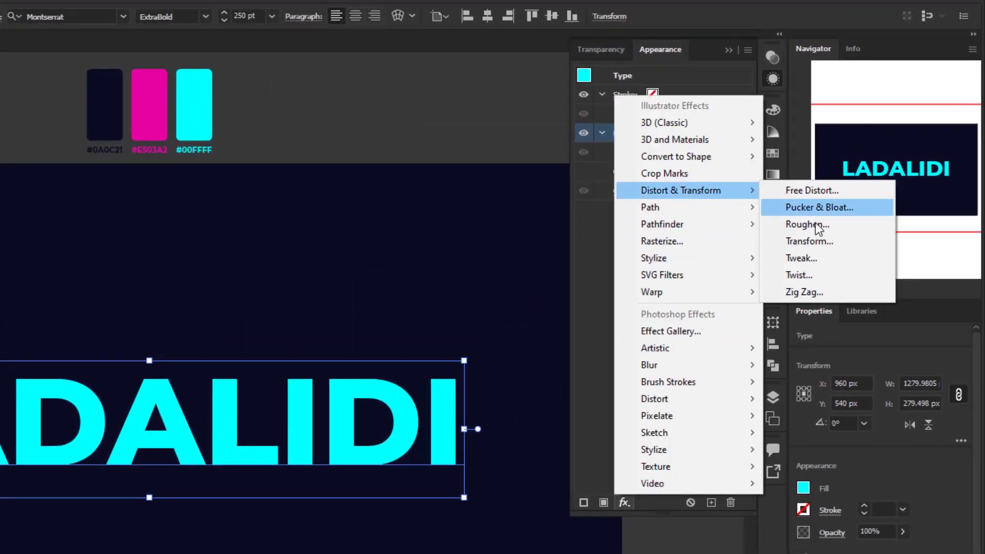
left_click(824, 242)
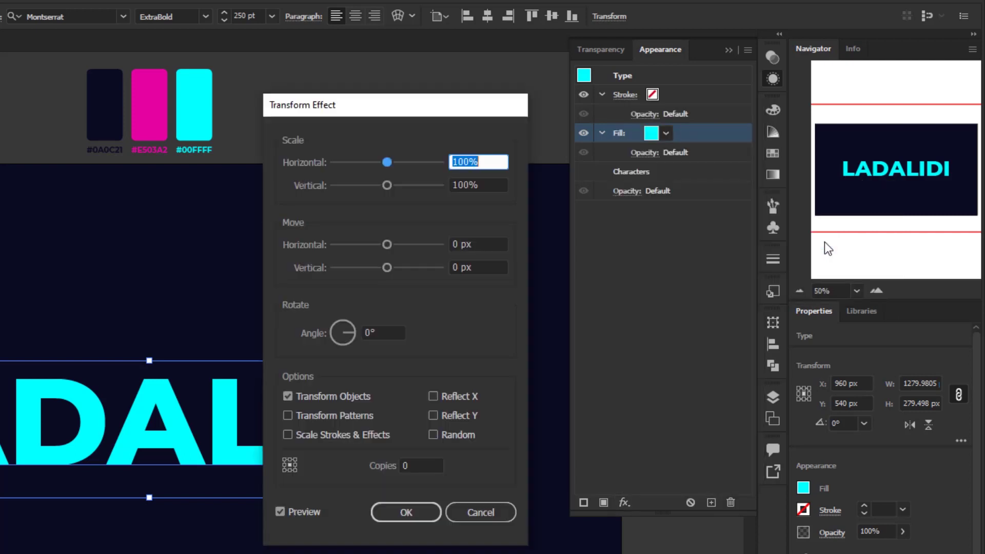
Step: Offset the cyan fill 3 px horizontally in the Transform Effect dialog
left_click(497, 245)
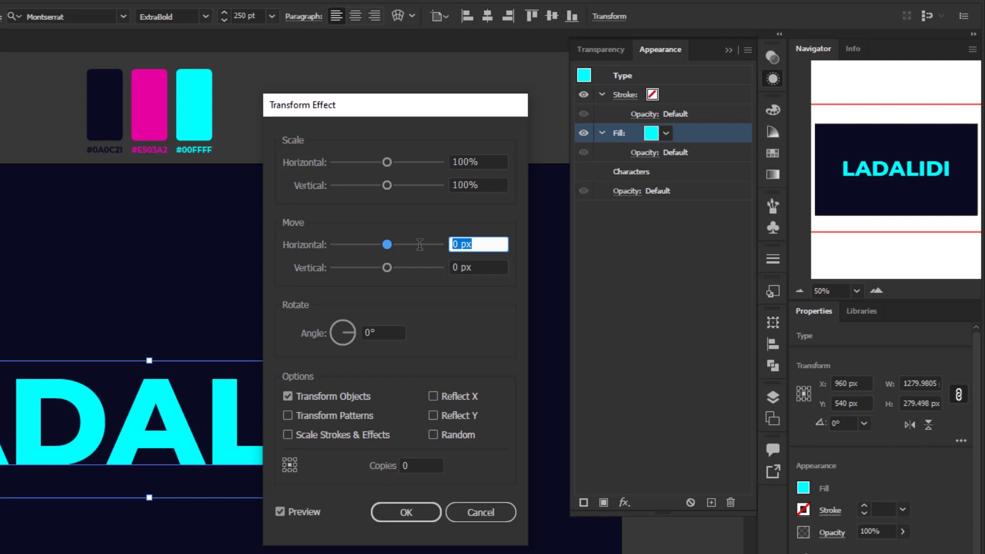
type("3")
left_click(415, 513)
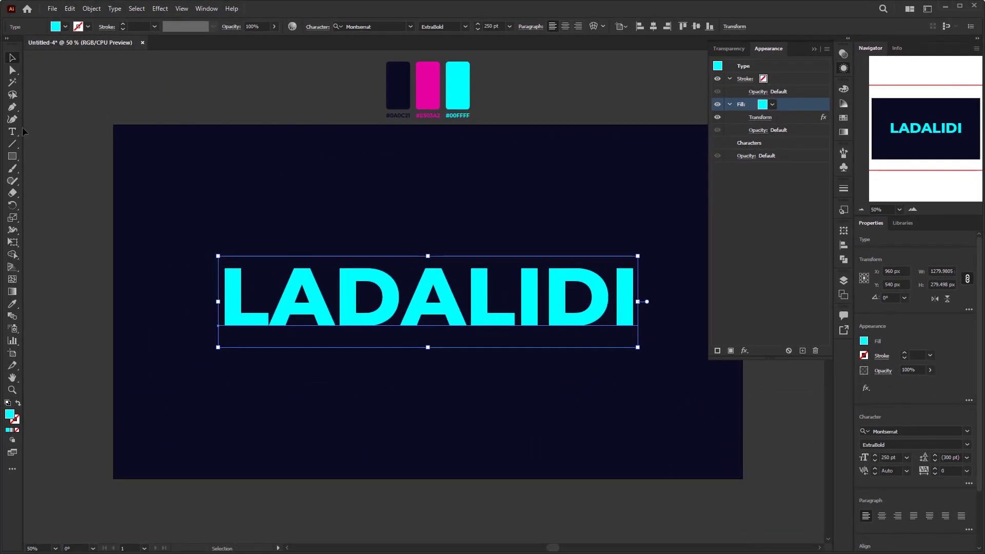
left_click(21, 132)
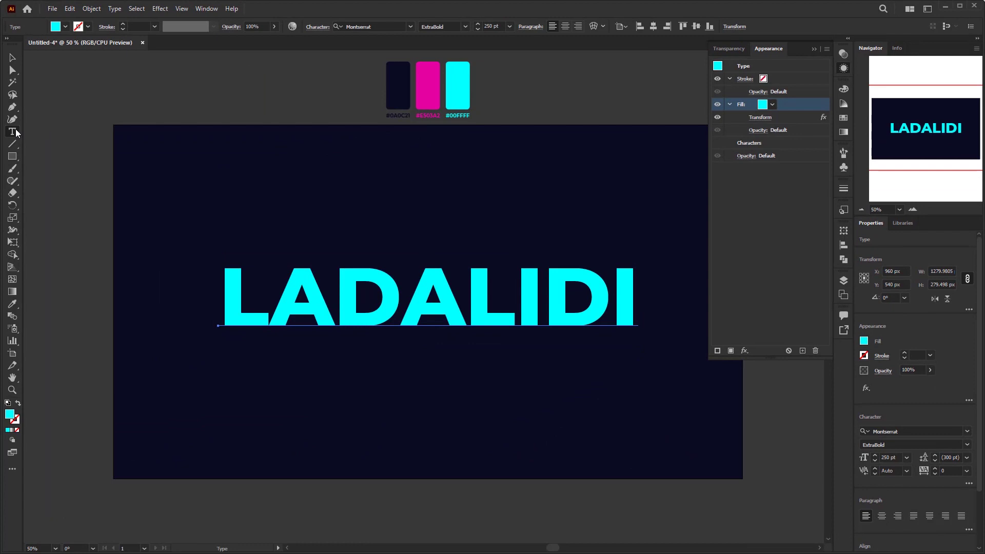
Step: Copy the 00FFFF hex code from the cyan swatch label, then reselect the LADALIDI text
left_click_drag(21, 132, 66, 133)
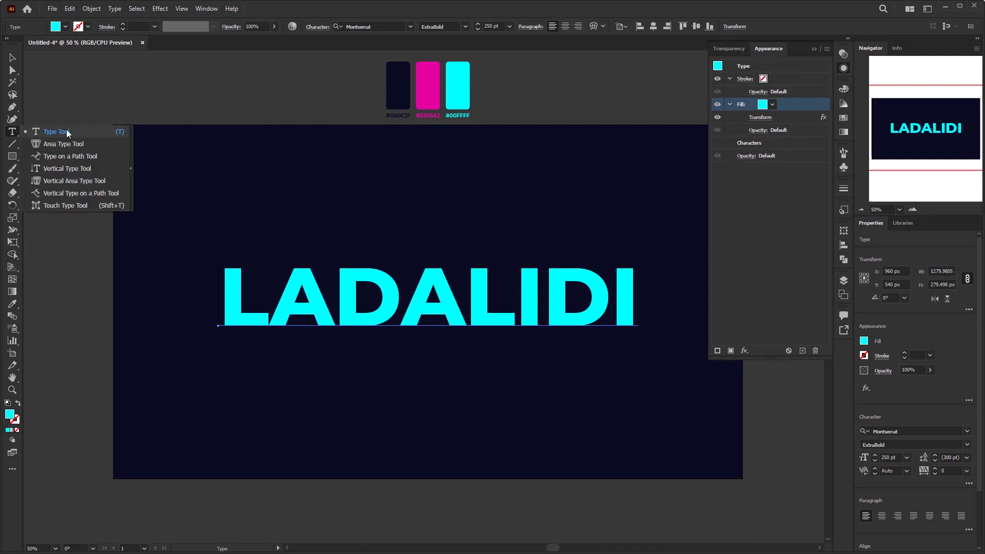
double_click(452, 114)
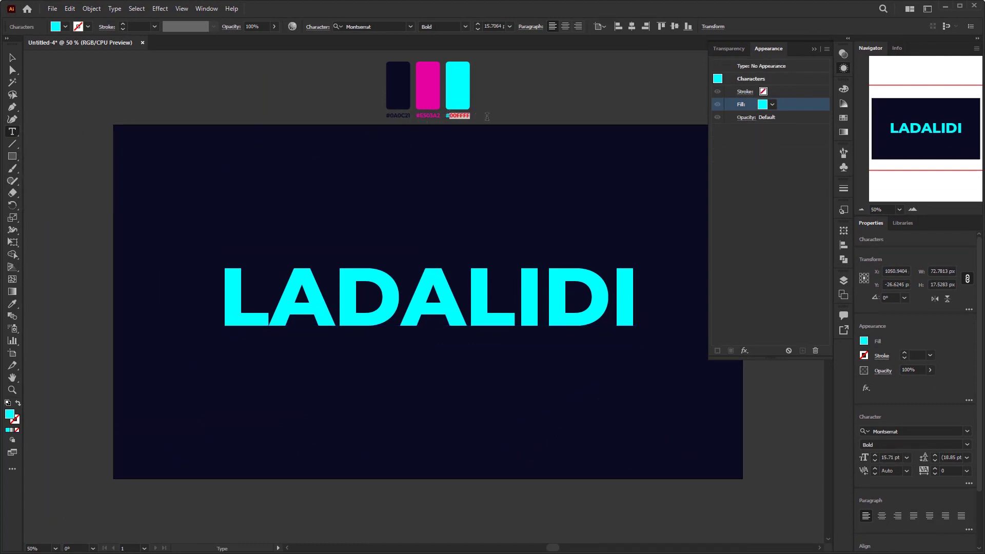
left_click(71, 9)
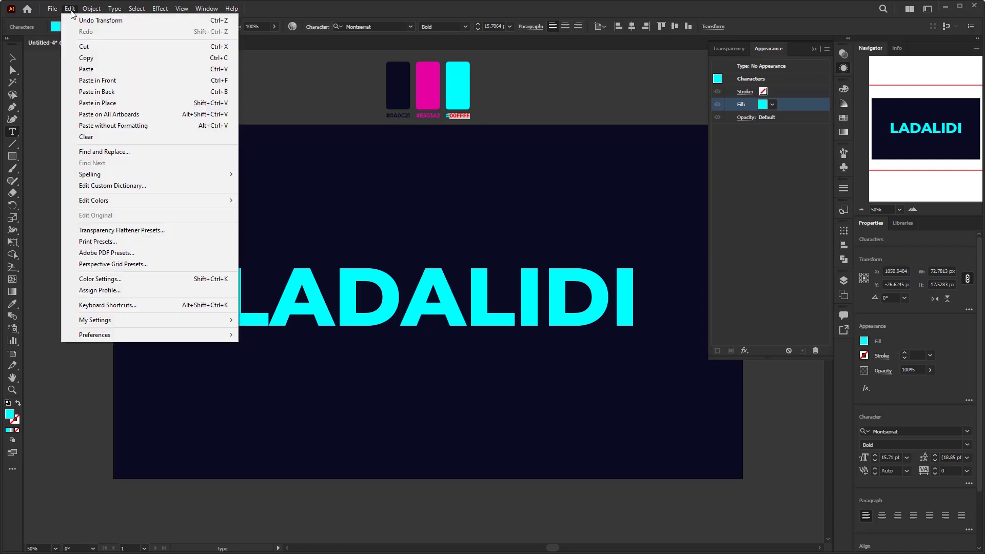
left_click(119, 59)
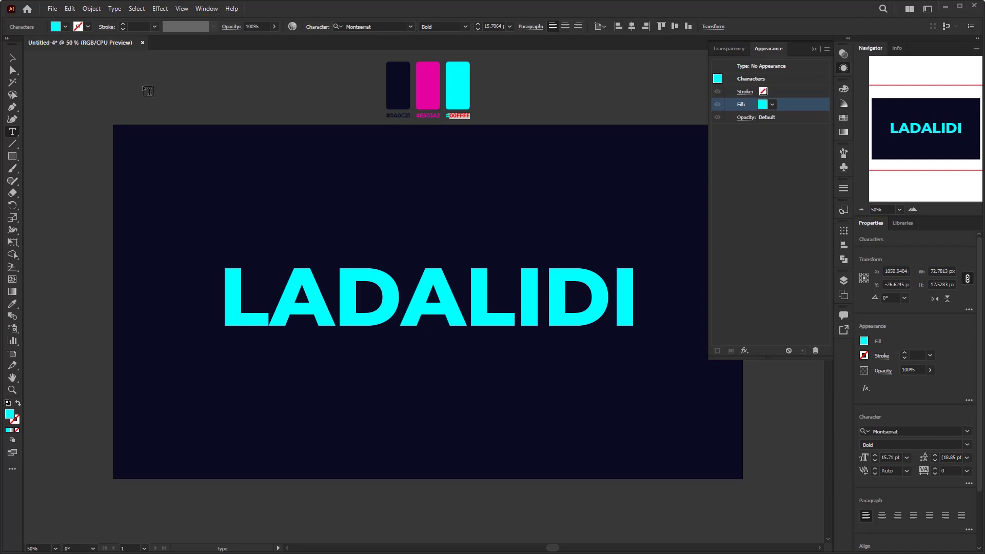
left_click(12, 58)
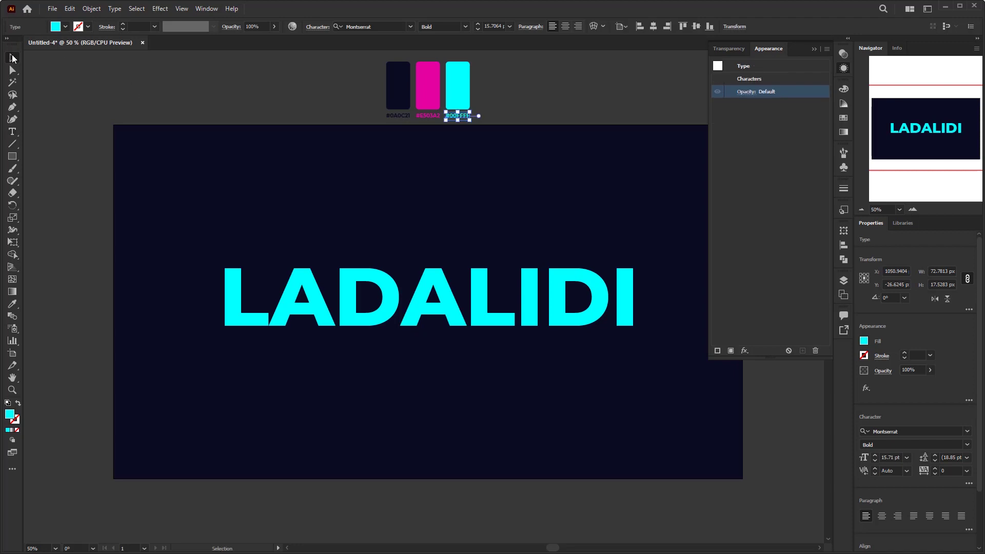
left_click(439, 283)
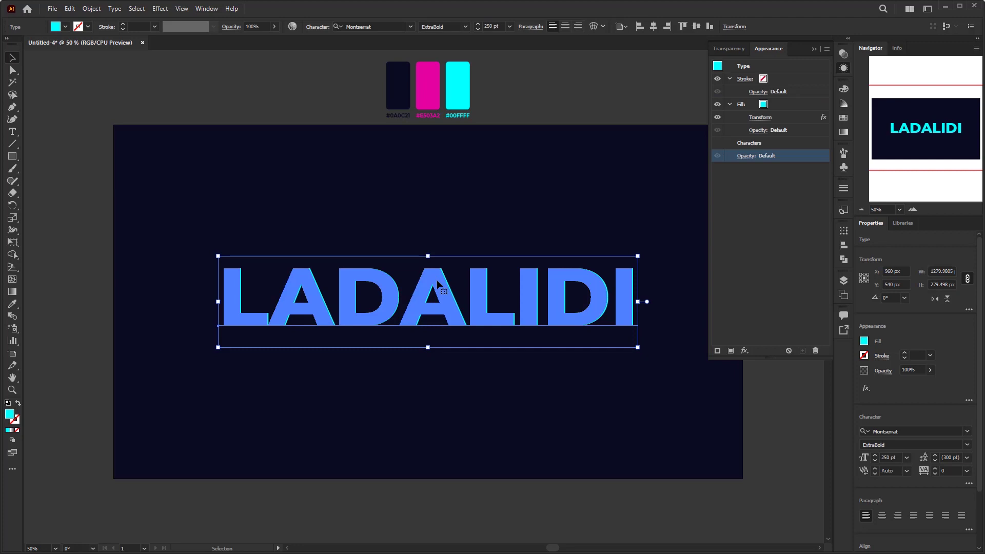
Step: Add an Outer Glow effect to LADALIDI's cyan fill
left_click(798, 103)
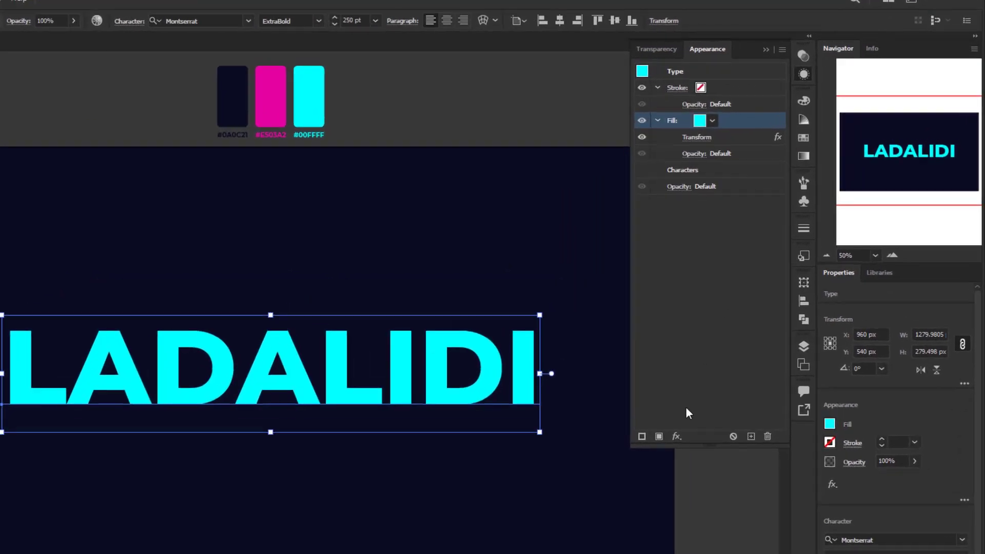
left_click(744, 351)
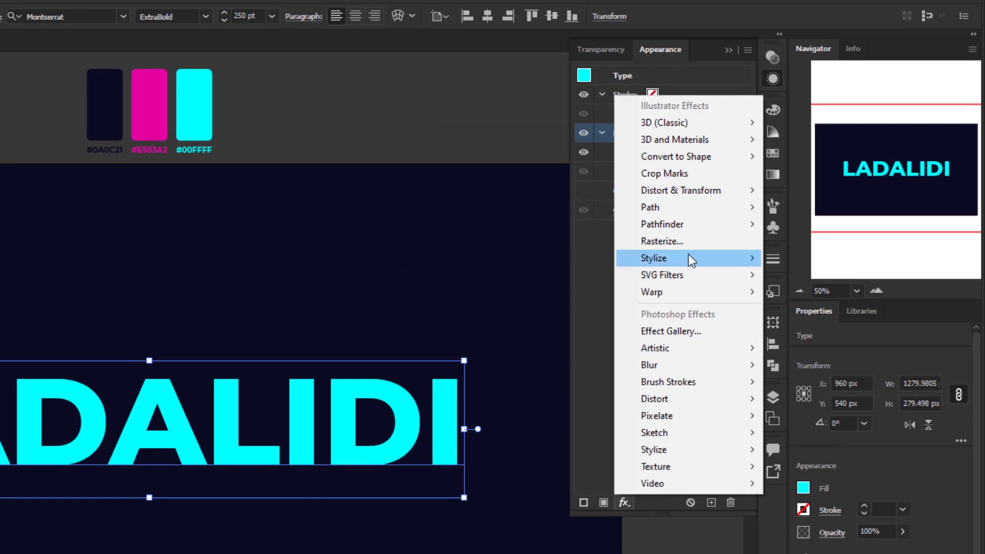
mouse_move(701, 257)
left_click(842, 310)
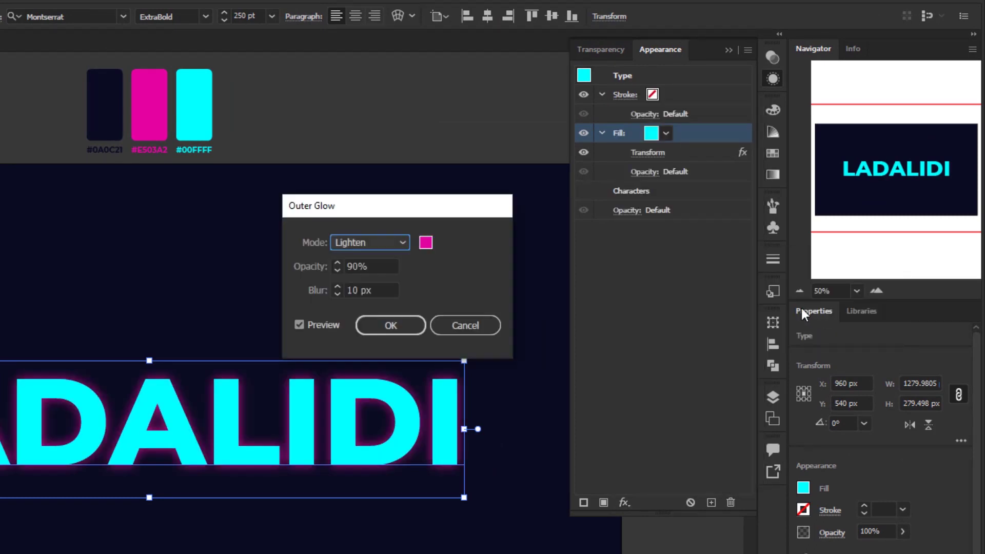
Step: Set the glow to Lighten mode, colour 00FFFF, 90% opacity and 10 px blur
left_click(387, 241)
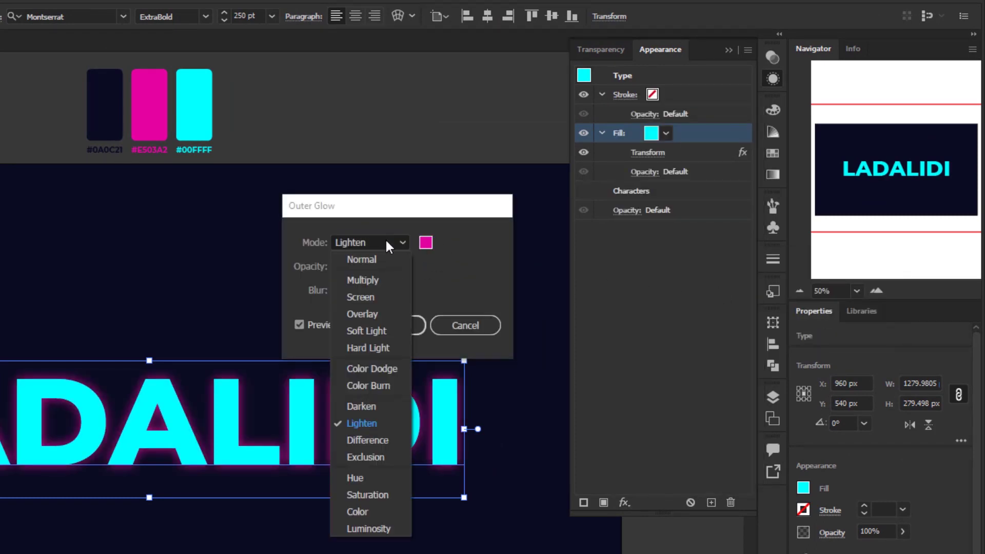
left_click(352, 423)
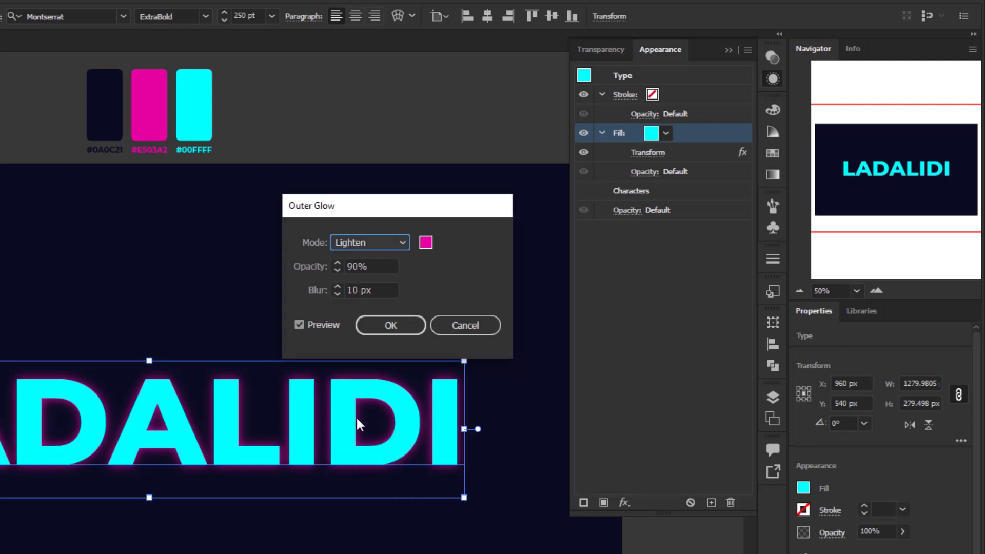
left_click(426, 243)
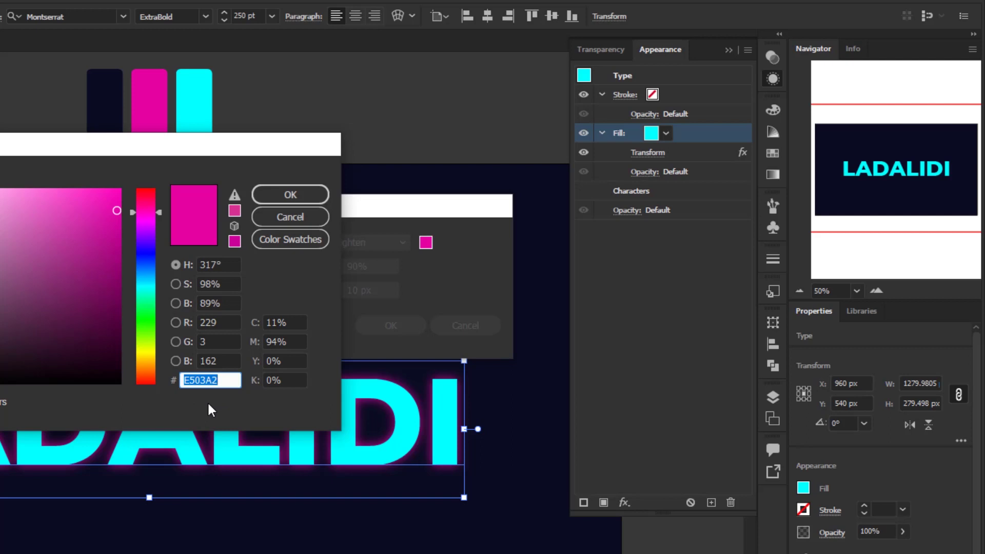
type("00FFFF")
left_click(294, 195)
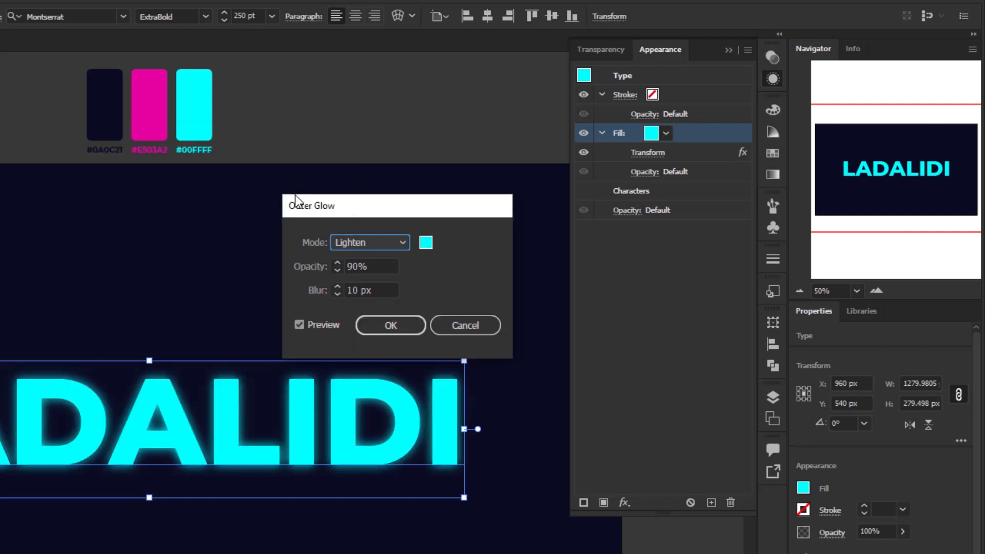
left_click(388, 266)
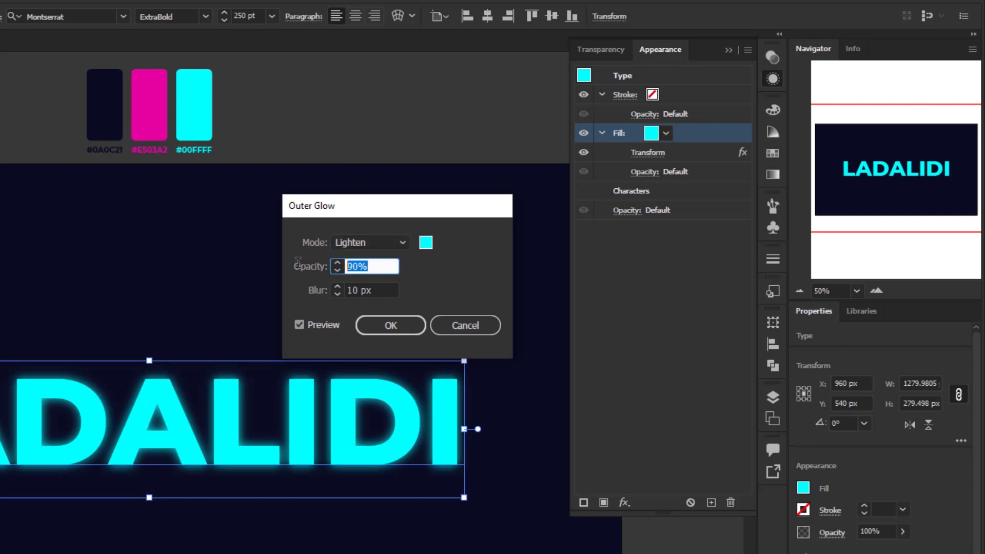
left_click(387, 289)
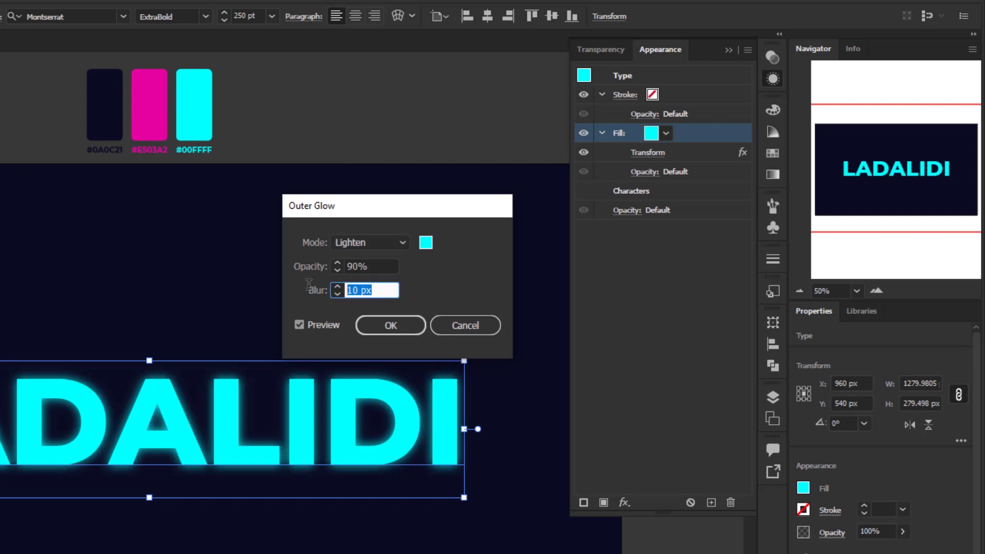
left_click(399, 322)
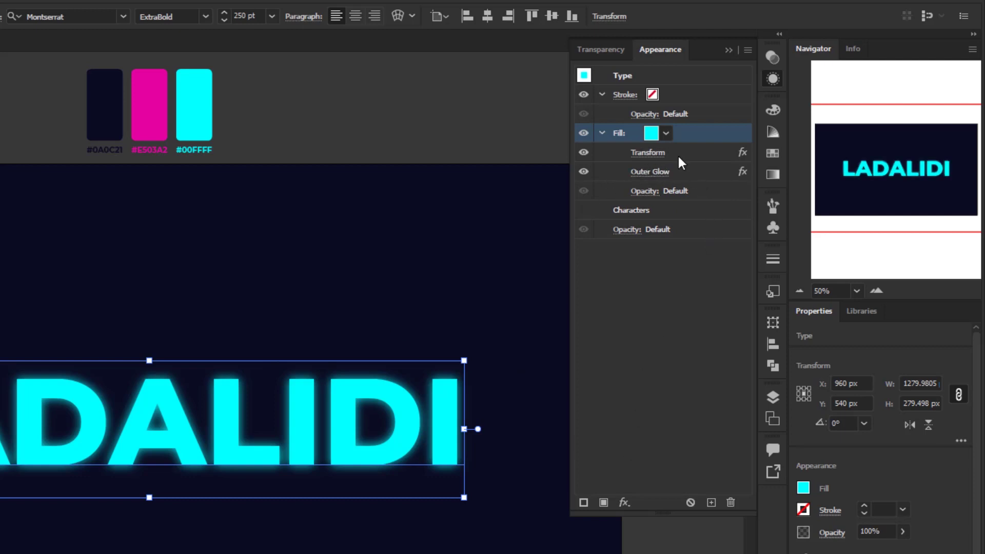
Step: Set LADALIDI's cyan fill to the Screen blend mode at 100% opacity
left_click(642, 192)
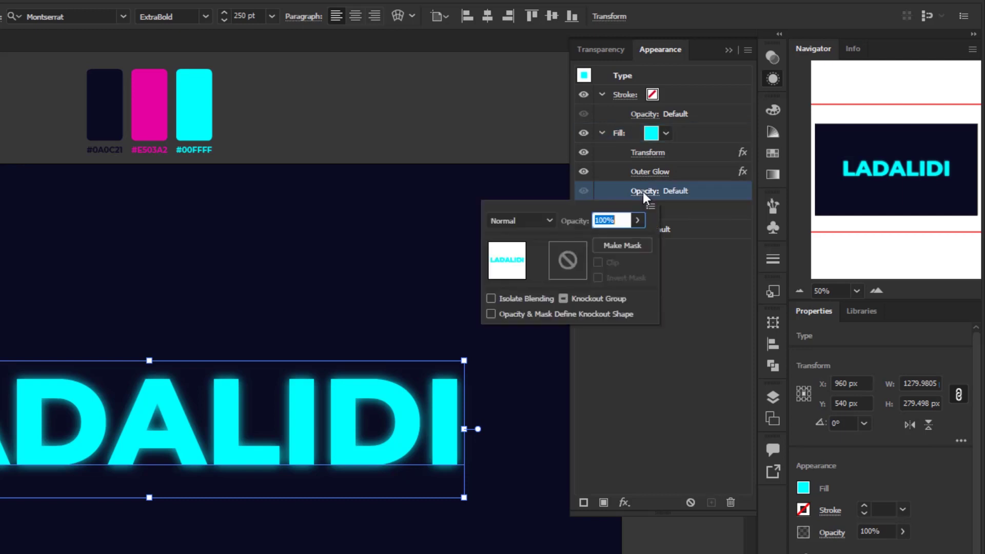
left_click(544, 220)
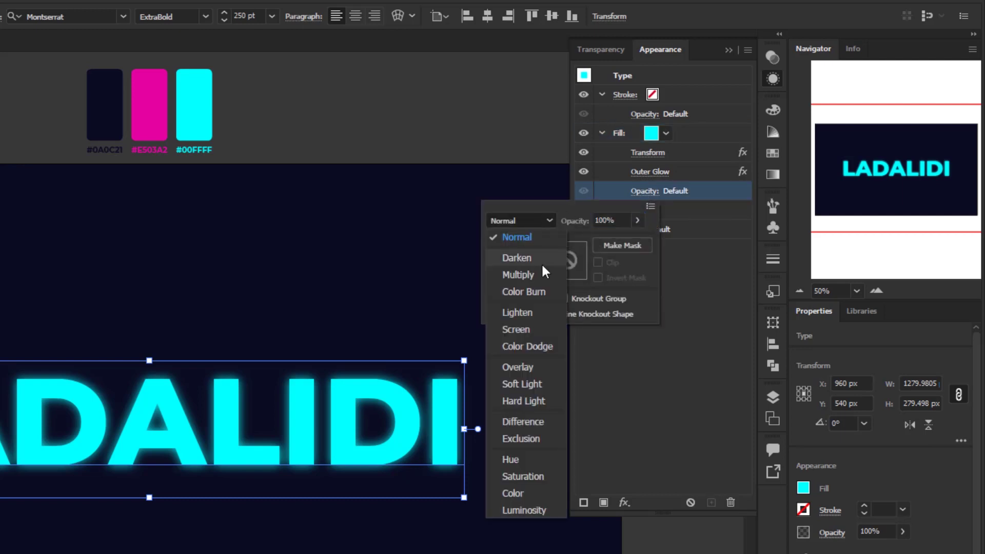
left_click(530, 331)
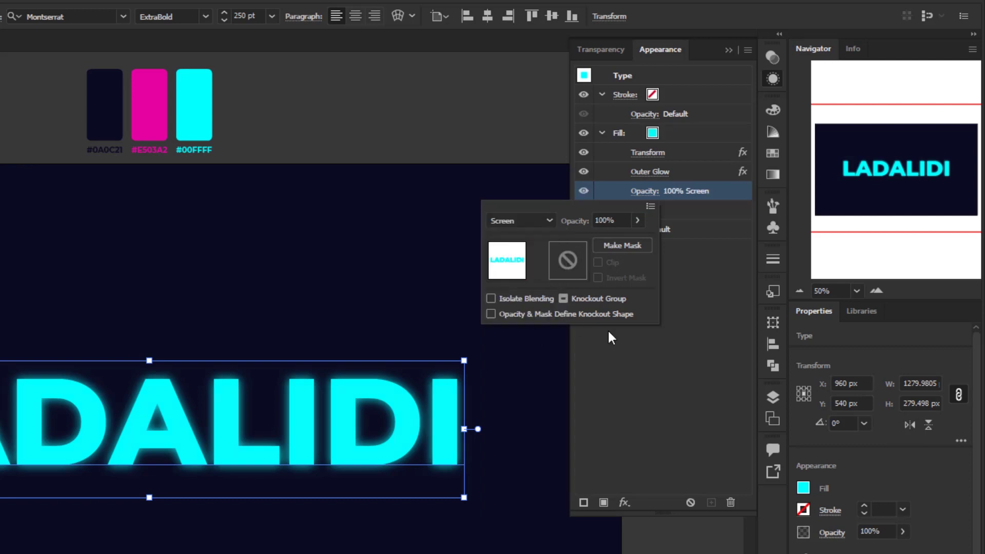
left_click(715, 295)
left_click(712, 293)
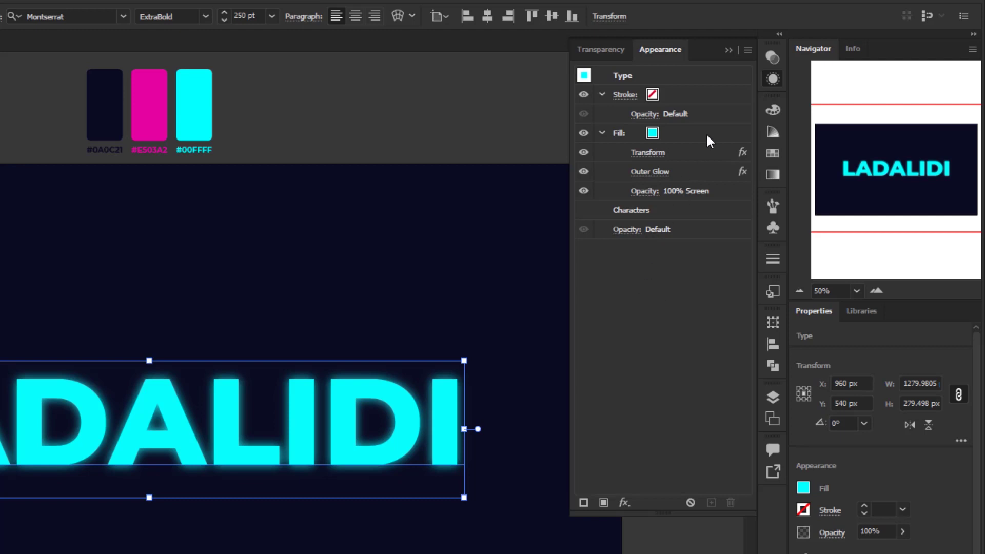
left_click(632, 133)
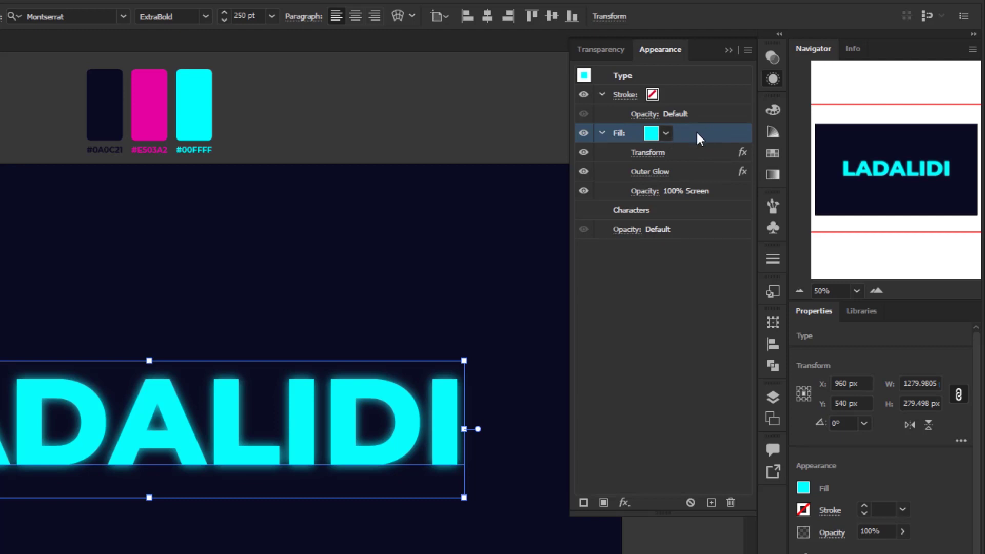
Step: Duplicate the cyan fill with its effects and recolour the new second fill magenta #E503A2
left_click(711, 502)
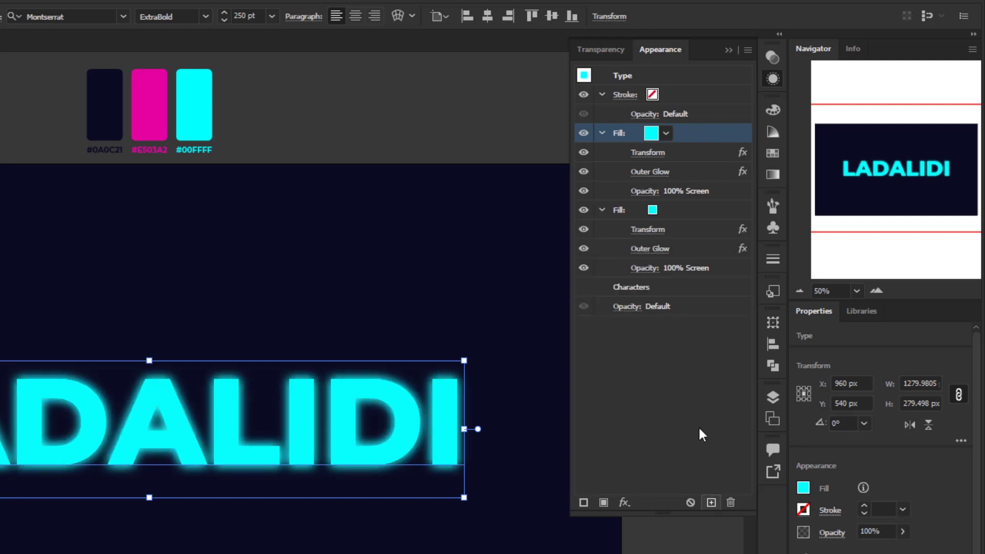
left_click(688, 211)
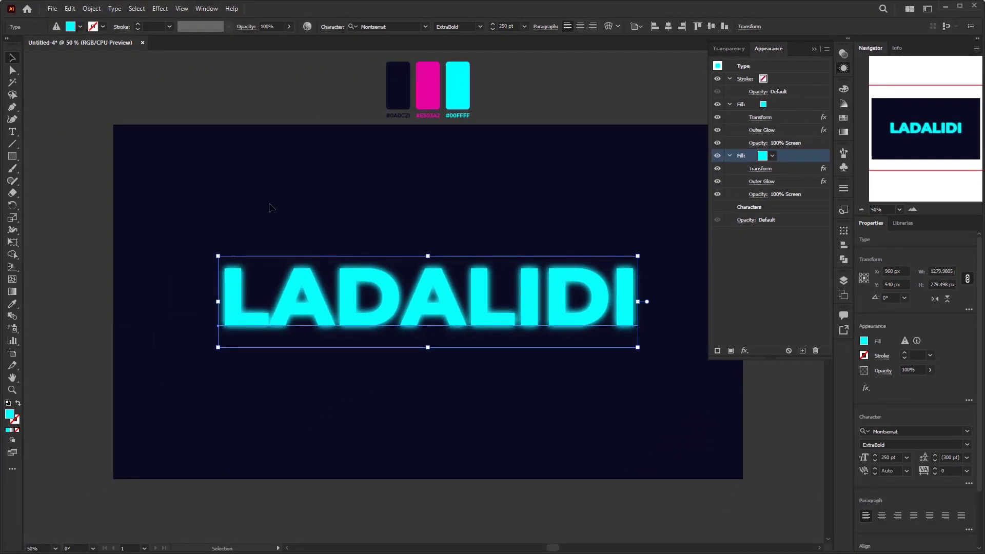
left_click_drag(16, 300, 53, 302)
left_click(429, 85)
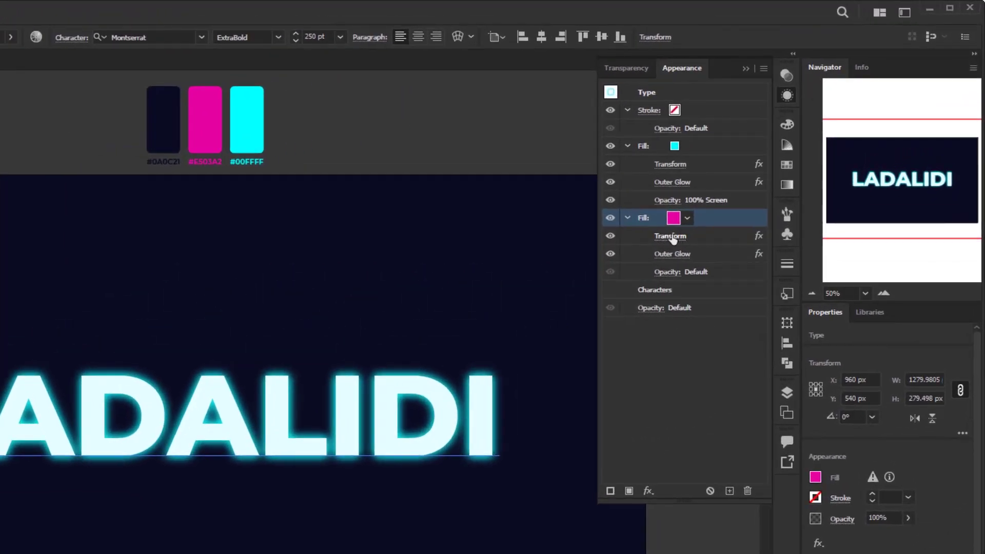
Step: Set the magenta fill's Transform Move Horizontal to -3 px, then preview the offset on LADALIDI
left_click(672, 237)
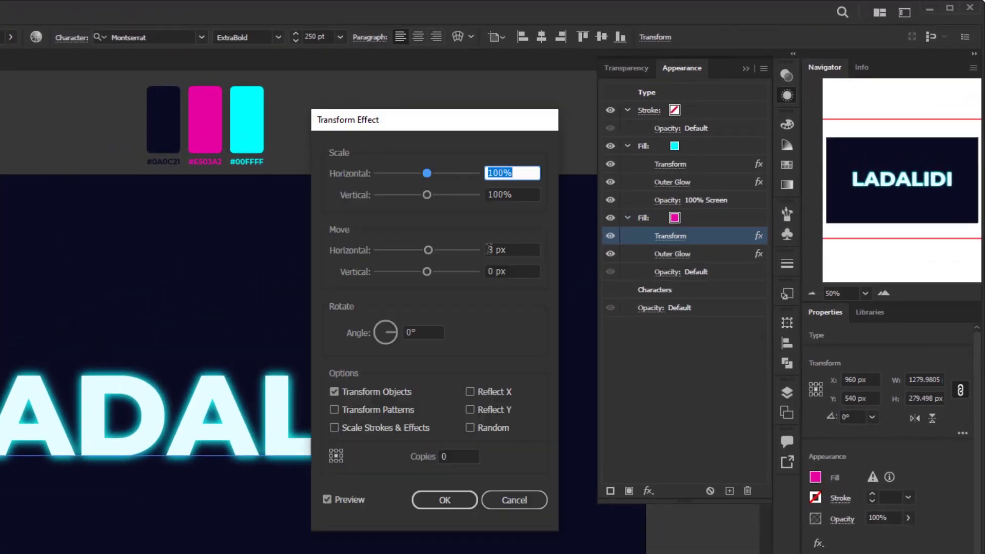
left_click(517, 248)
key("Left")
key("Left")
key("Left")
key("Left")
type("-")
left_click(444, 500)
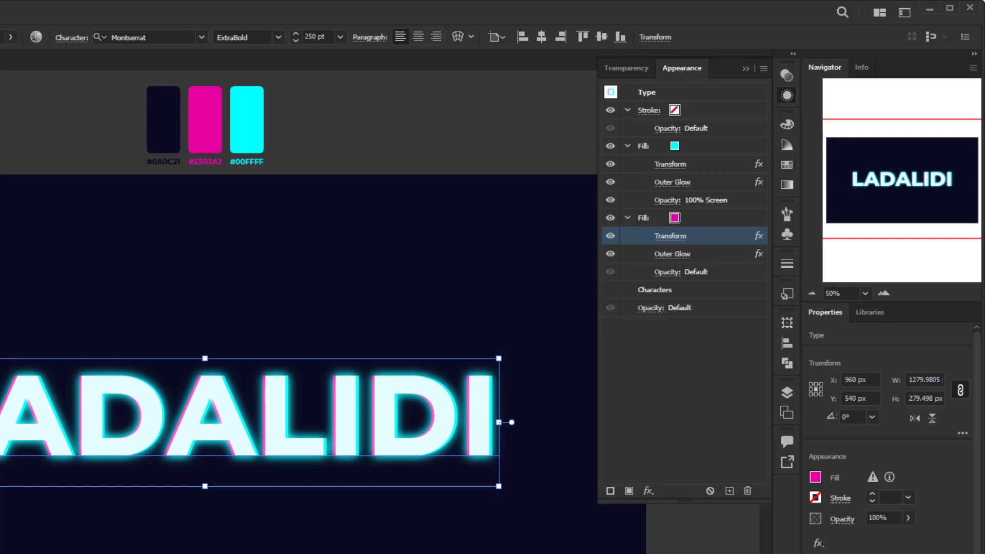
key("ctrl+shift+a")
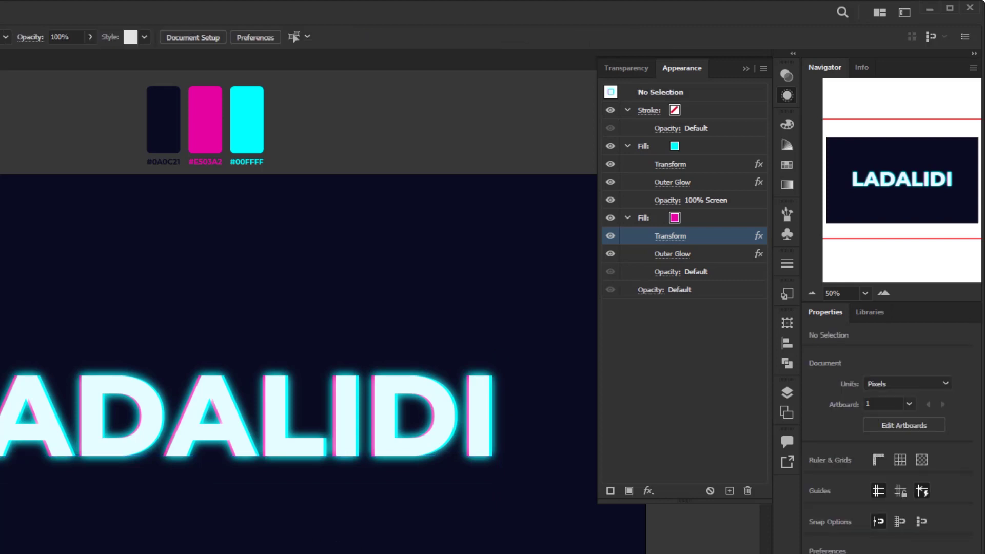
left_click(400, 444)
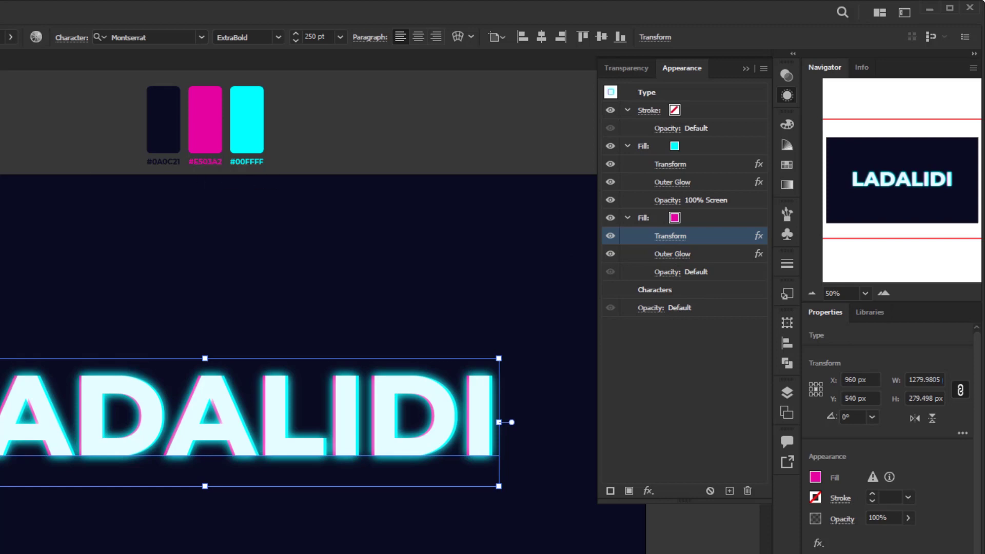
Step: Hide selection edges to preview the text, then reselect LADALIDI
key("ctrl+shift+b")
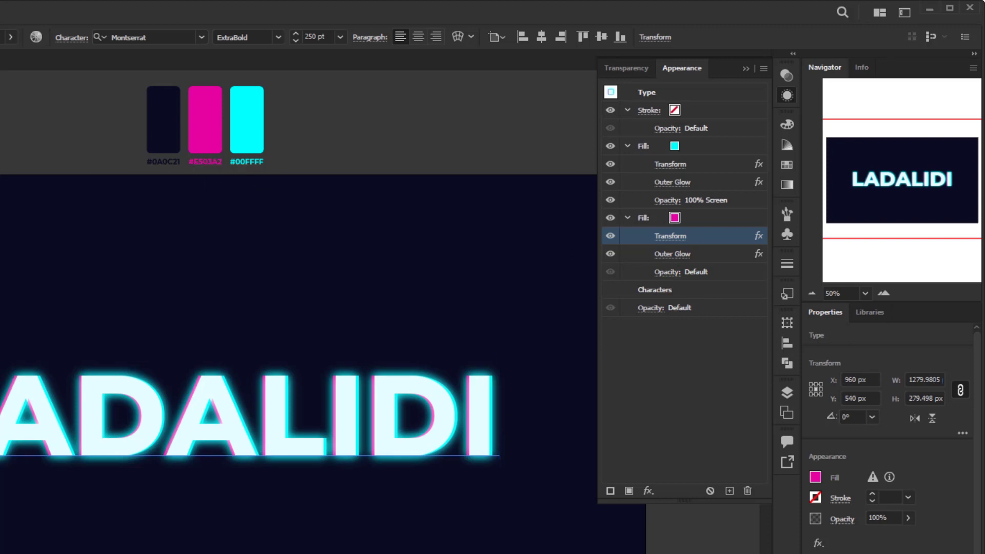
double_click(207, 162)
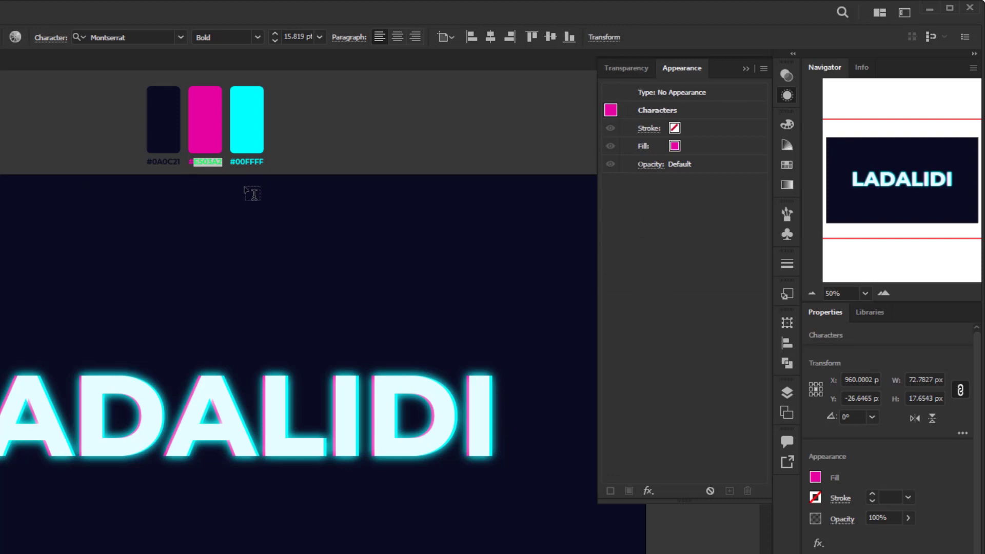
key("Escape")
key("Escape")
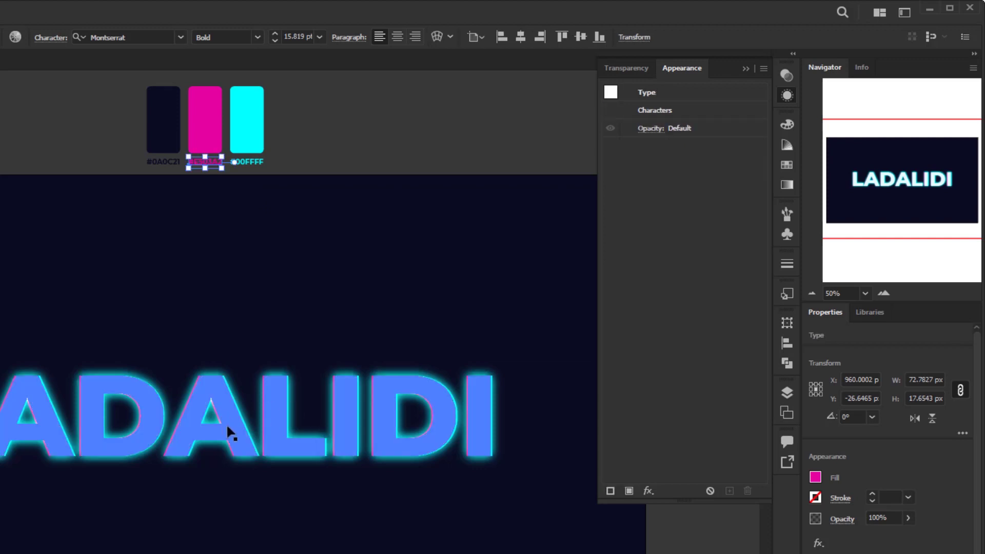
left_click(277, 427)
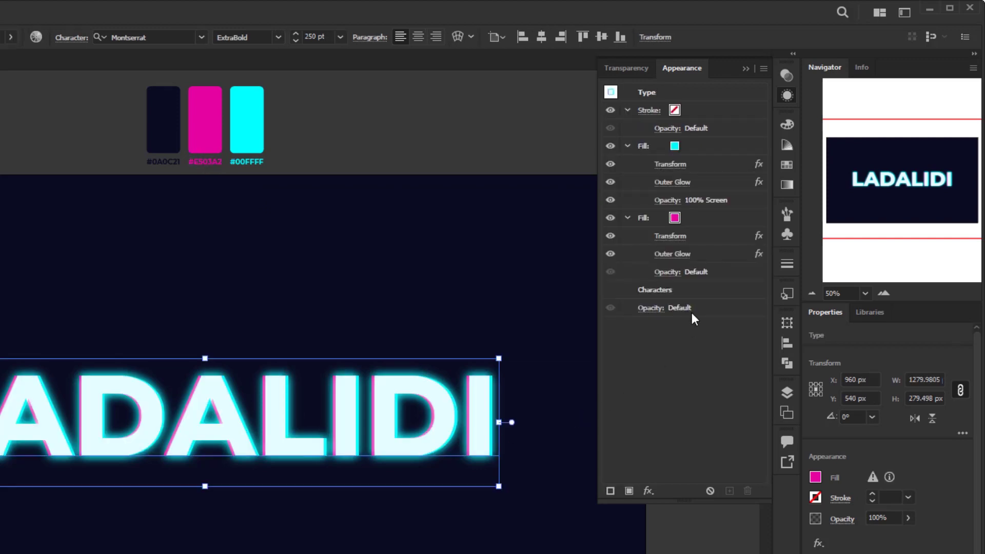
Step: Change the magenta fill's Outer Glow colour to #E503A2 and deselect to view the result
left_click(672, 255)
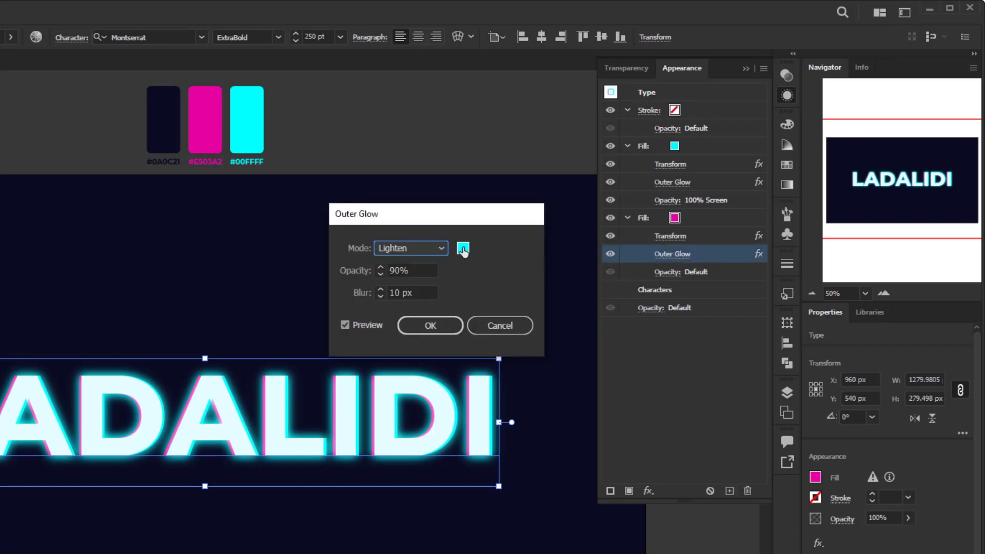
left_click(463, 250)
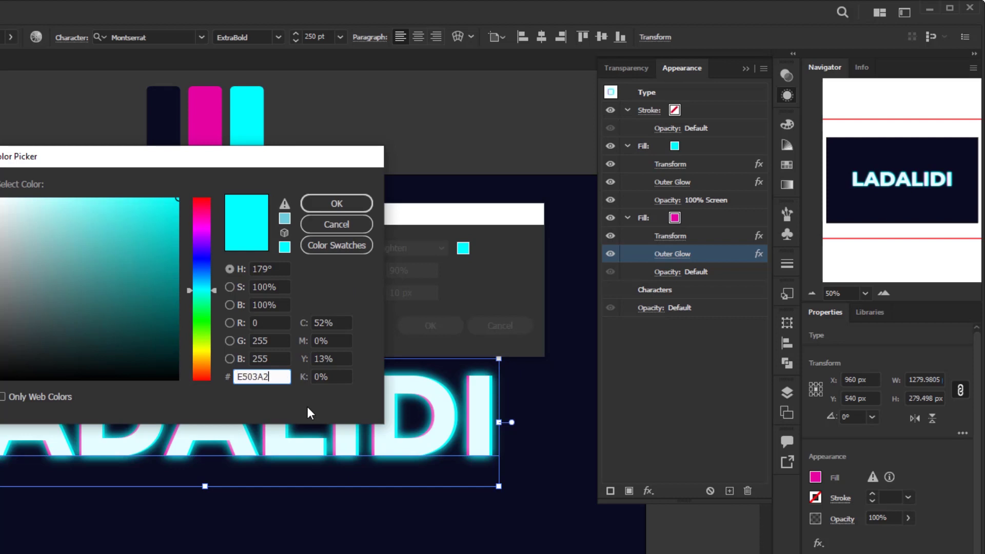
type("E503A2")
left_click(335, 203)
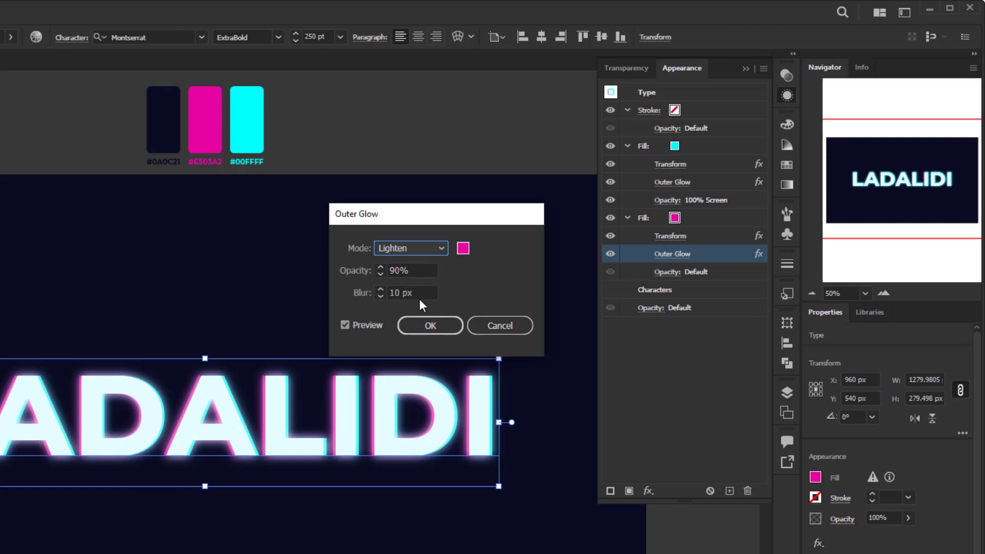
left_click(431, 325)
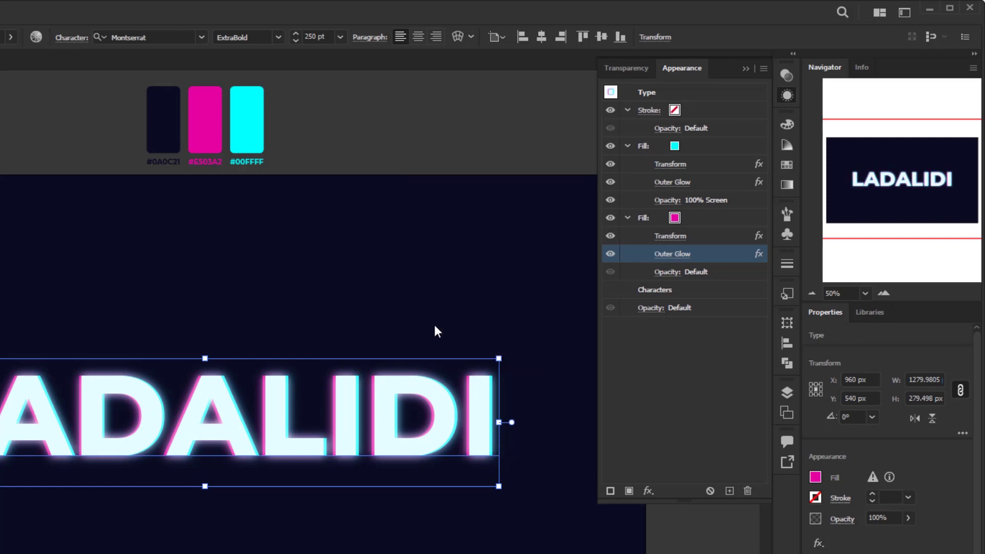
left_click(582, 531)
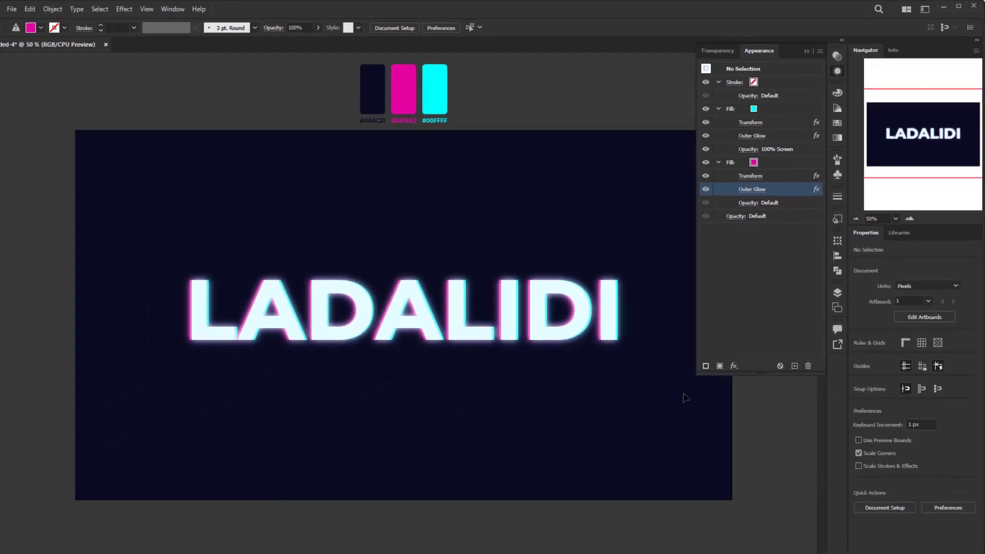
Step: Collapse the Appearance panel to show the finished neon LADALIDI on the navy artboard
left_click(804, 51)
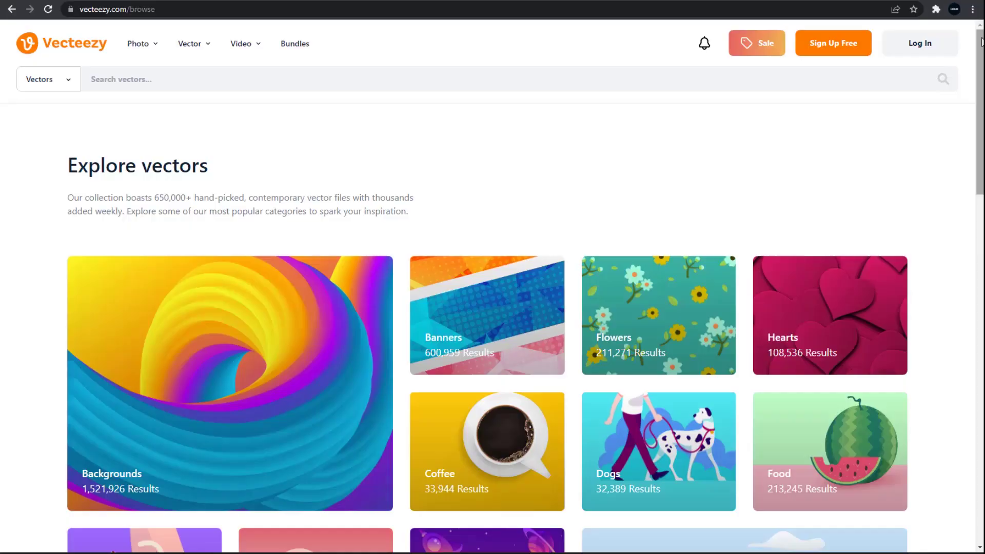
Step: Browse Vecteezy's Explore vectors categories and look over the Photo, Vector and Video menus
scroll(493, 287, "down", 2)
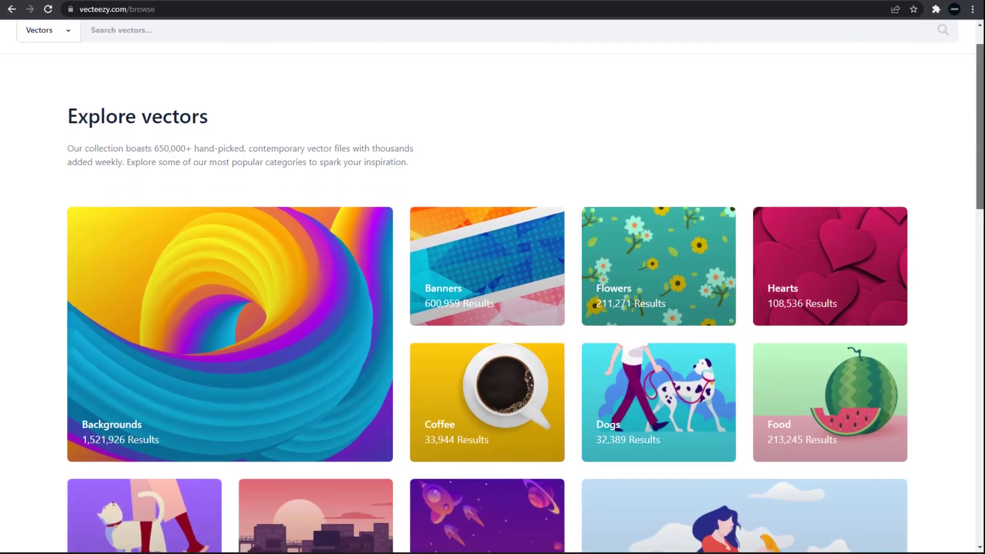
scroll(493, 288, "down", 12)
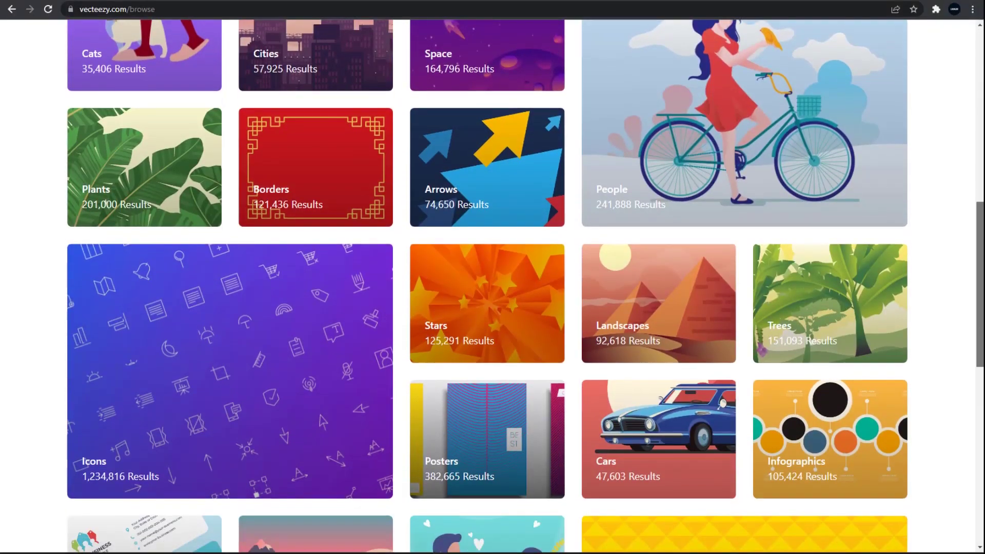
scroll(492, 287, "down", 5)
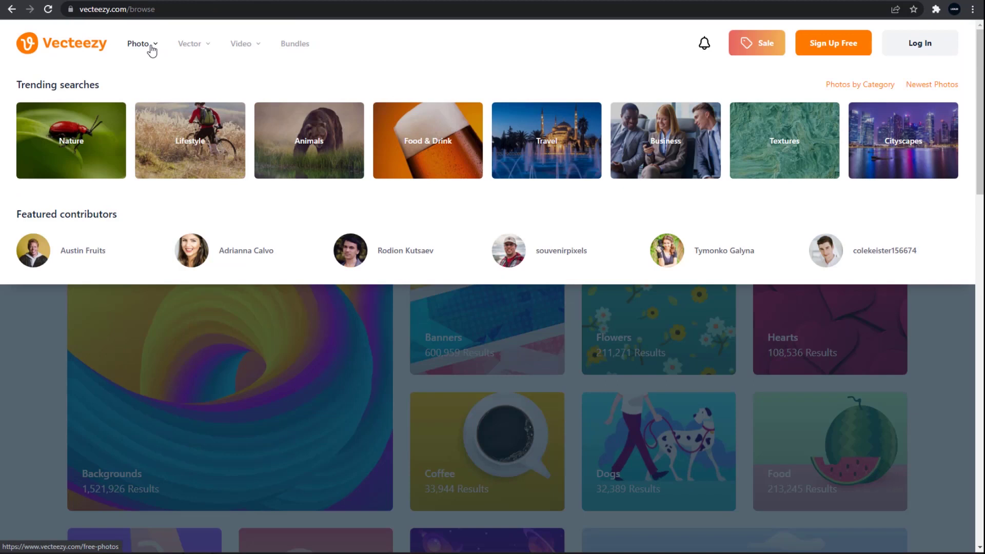
mouse_move(206, 47)
mouse_move(241, 48)
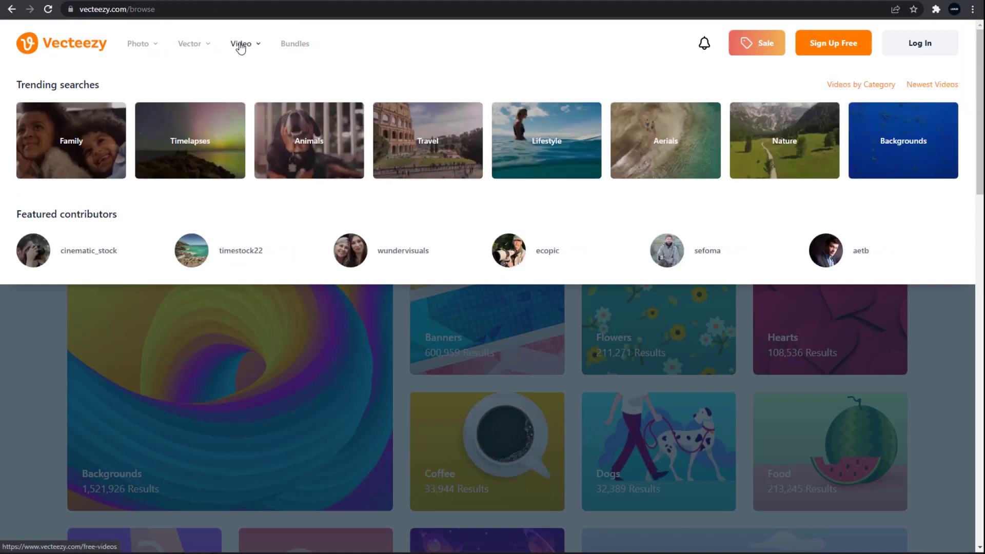